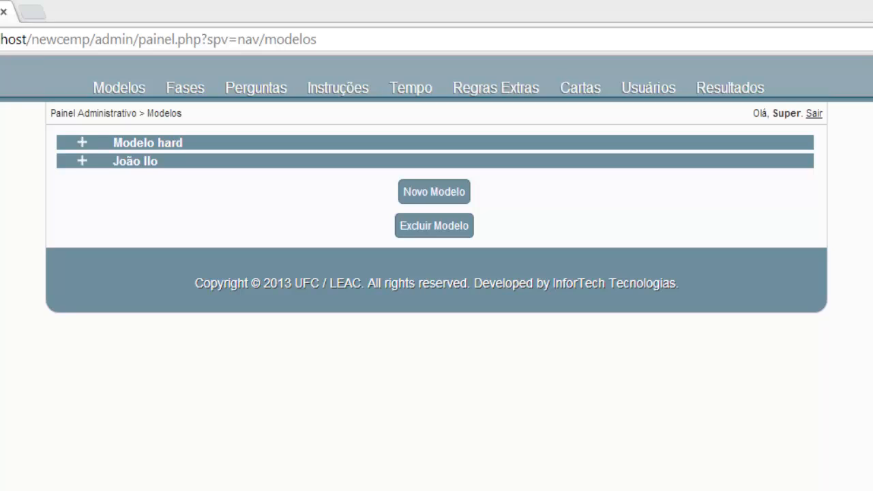
Open the empty new-model form and load the Tempo page in a second browser tab.
{"action": "left_click", "coordinate": [437, 201]}
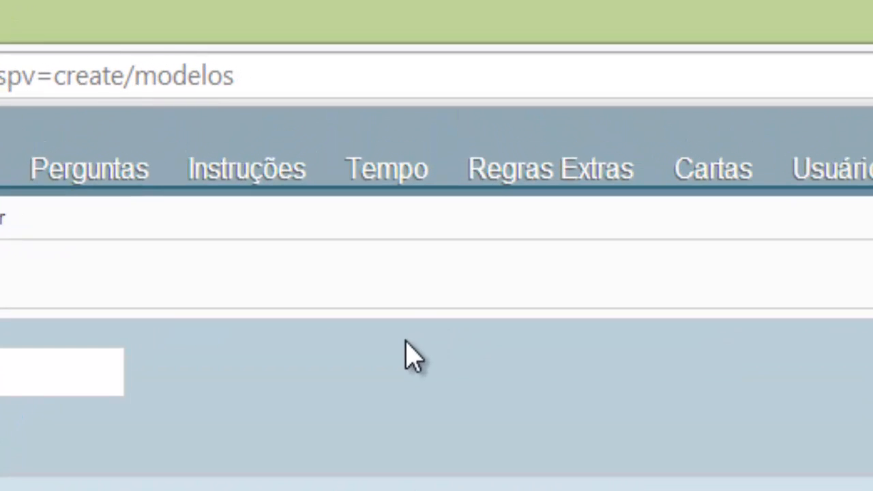
{"action": "right_click", "coordinate": [395, 153]}
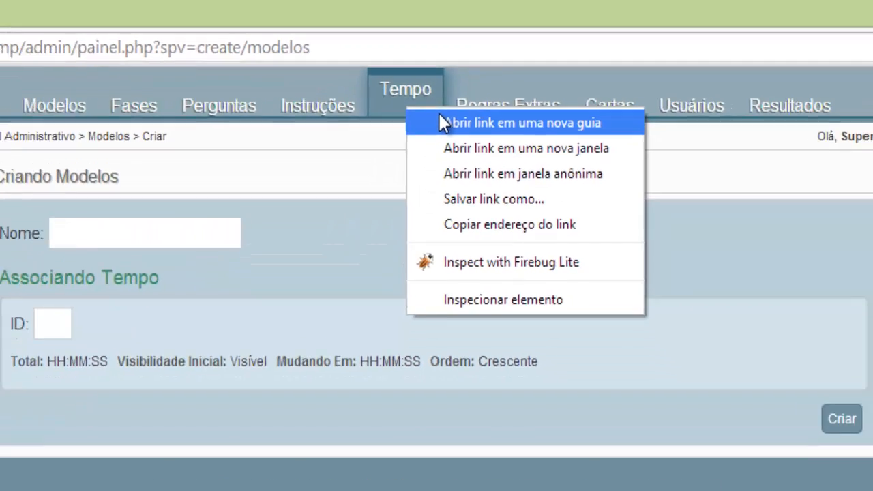
{"action": "left_click", "coordinate": [450, 171]}
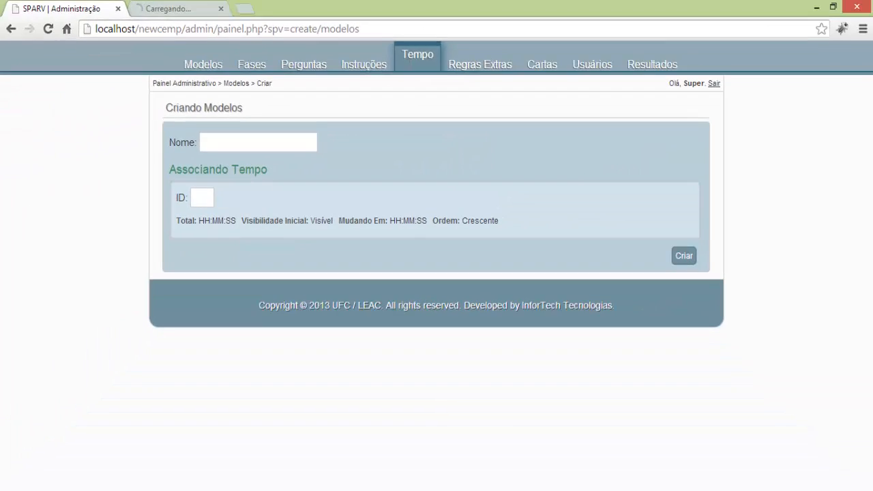
{"action": "left_click", "coordinate": [192, 6]}
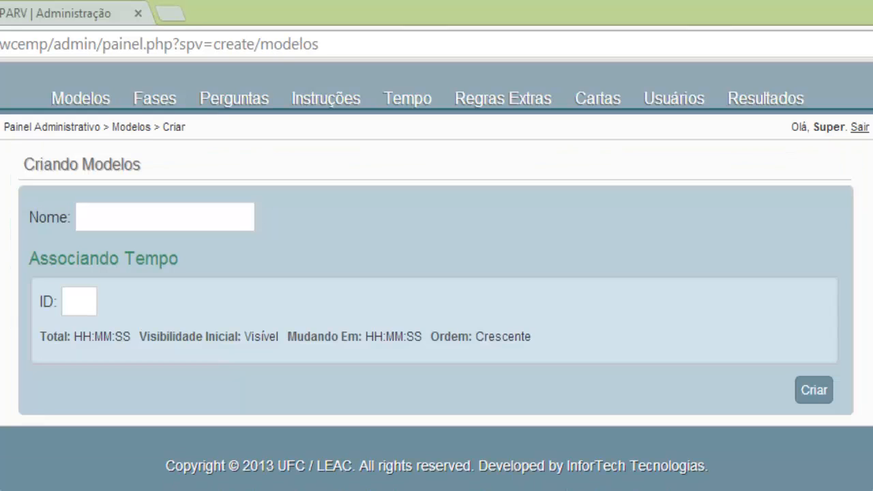
Link time rule ID 3 to the new model so its Tempo details load.
{"action": "left_click", "coordinate": [72, 306]}
{"action": "left_click", "coordinate": [117, 209]}
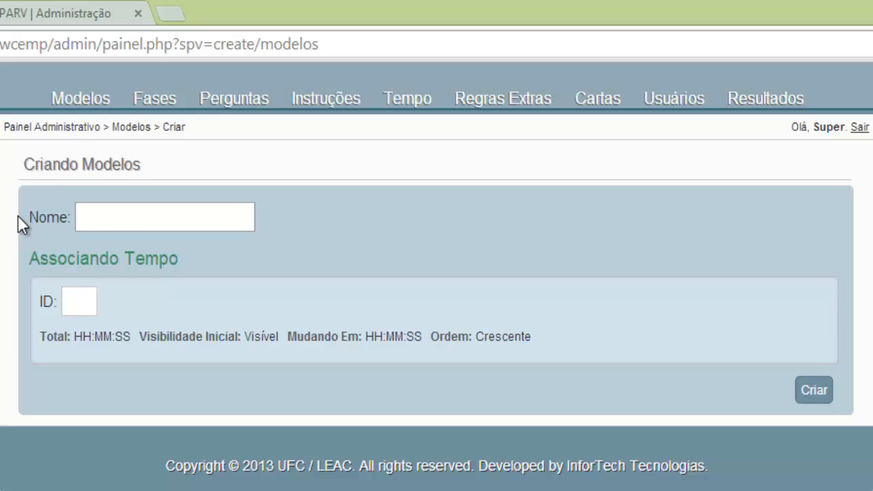
{"action": "key", "text": "Tab"}
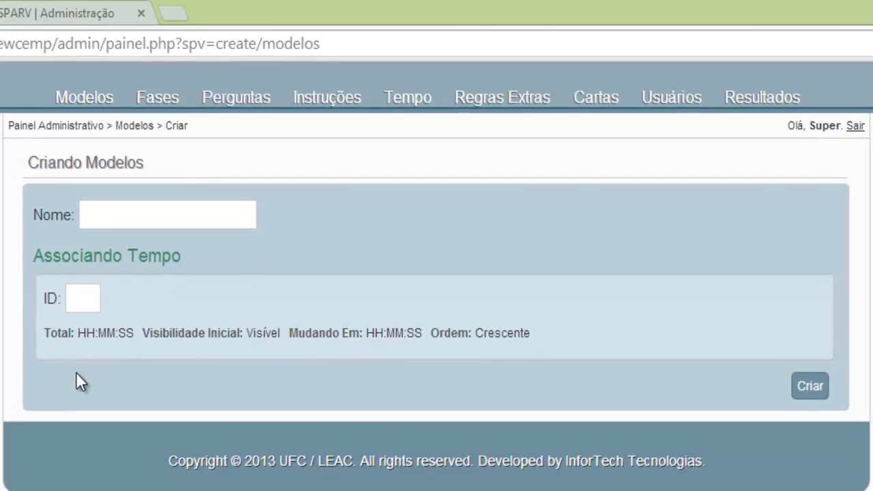
{"action": "type", "text": "3"}
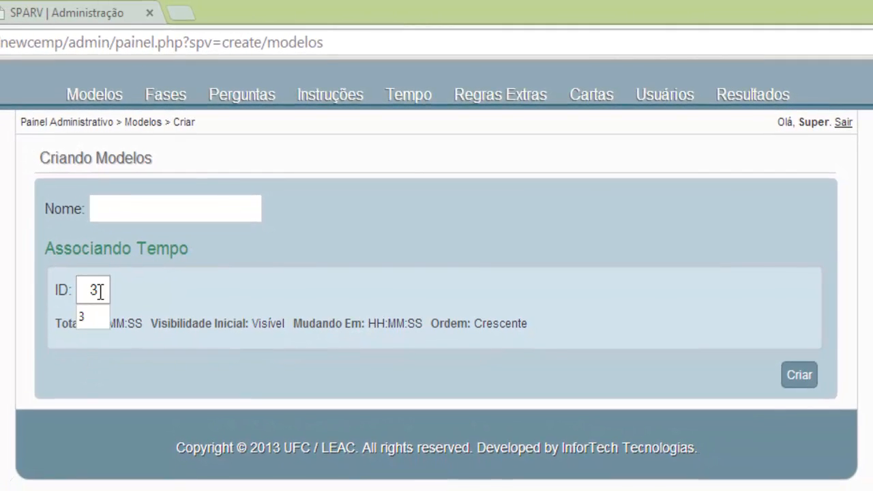
{"action": "double_click", "coordinate": [99, 291]}
{"action": "left_click", "coordinate": [105, 301]}
{"action": "left_click", "coordinate": [152, 295]}
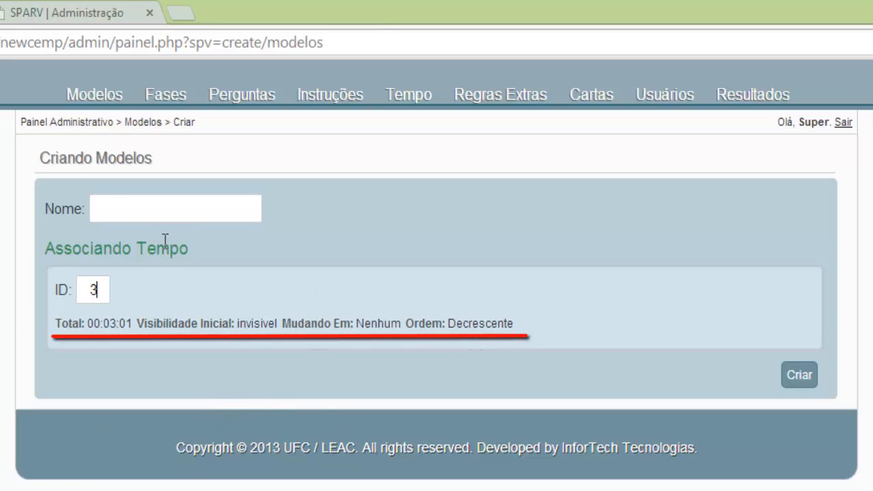
Enter the model's name, a person's full name, in the Nome field.
{"action": "left_click", "coordinate": [177, 205]}
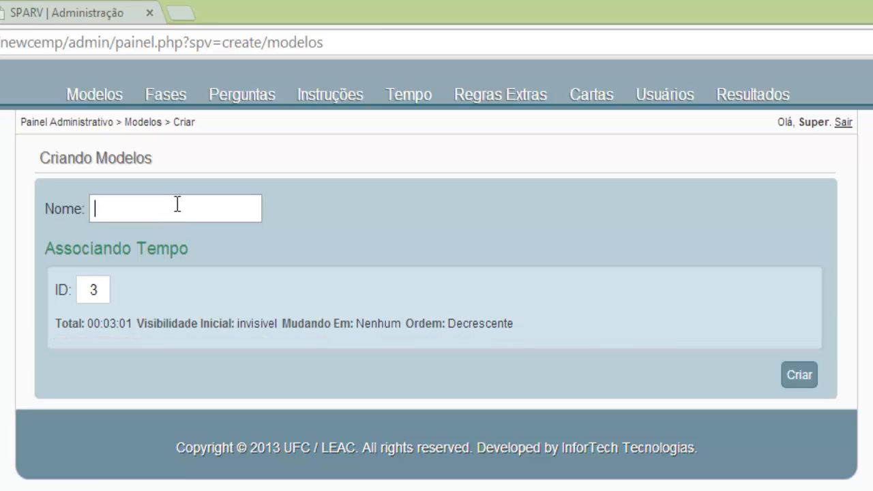
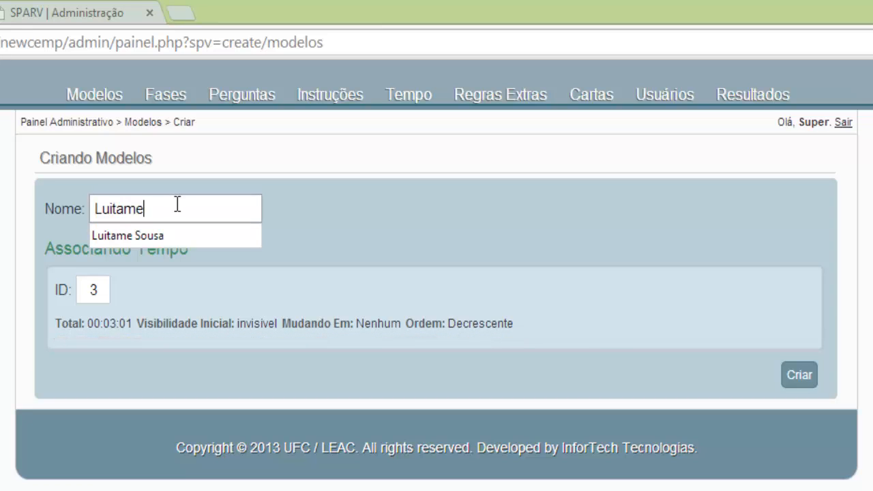
{"action": "left_click", "coordinate": [486, 208]}
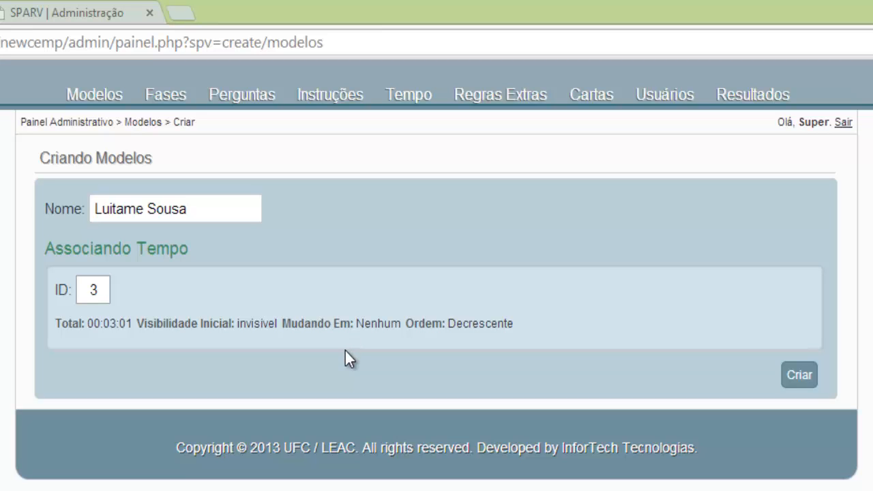
Start a new time rule set to Decrescente, 00:03:00 and initially Invisível.
{"action": "left_click", "coordinate": [79, 19]}
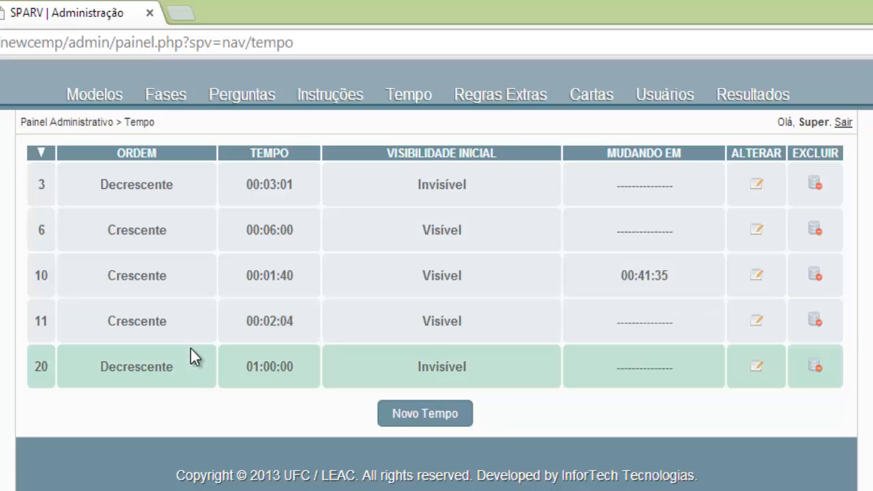
{"action": "left_click", "coordinate": [396, 425]}
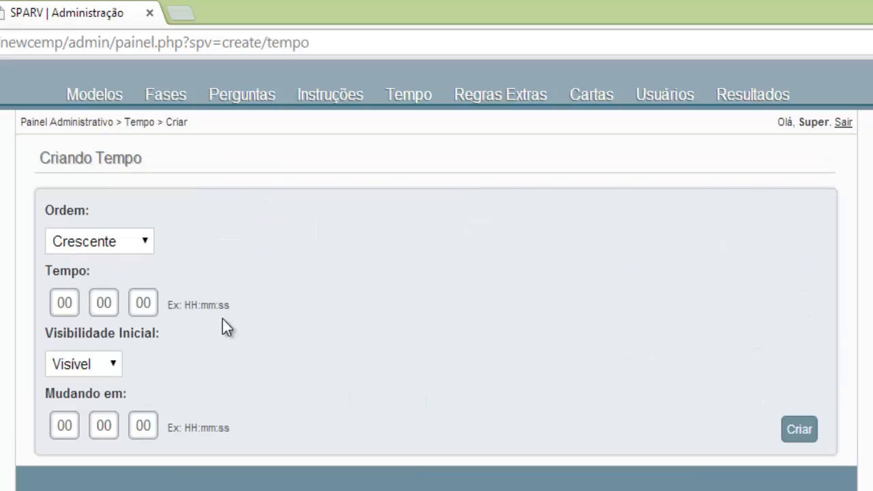
{"action": "left_click", "coordinate": [116, 250]}
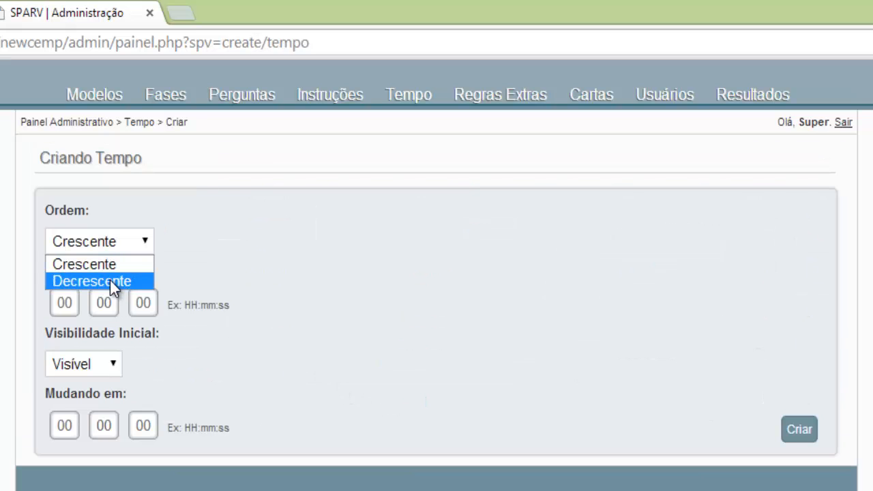
{"action": "left_click", "coordinate": [71, 303]}
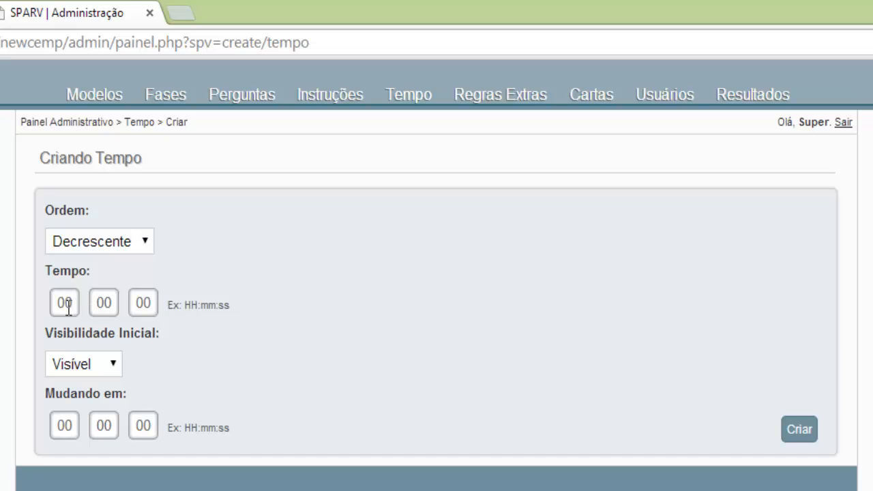
{"action": "double_click", "coordinate": [64, 306]}
{"action": "left_click", "coordinate": [112, 303]}
{"action": "left_click_drag", "start_coordinate": [112, 303], "coordinate": [106, 303]}
{"action": "type", "text": "3"}
{"action": "left_click", "coordinate": [83, 363]}
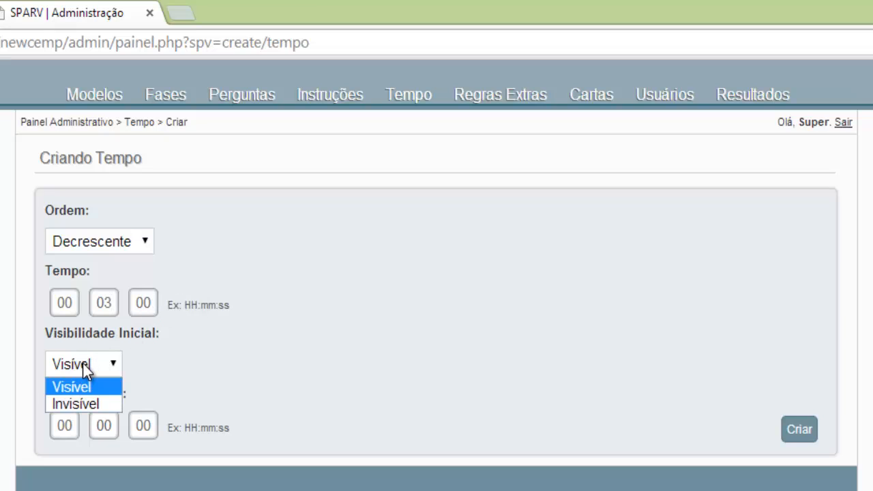
{"action": "left_click", "coordinate": [79, 404]}
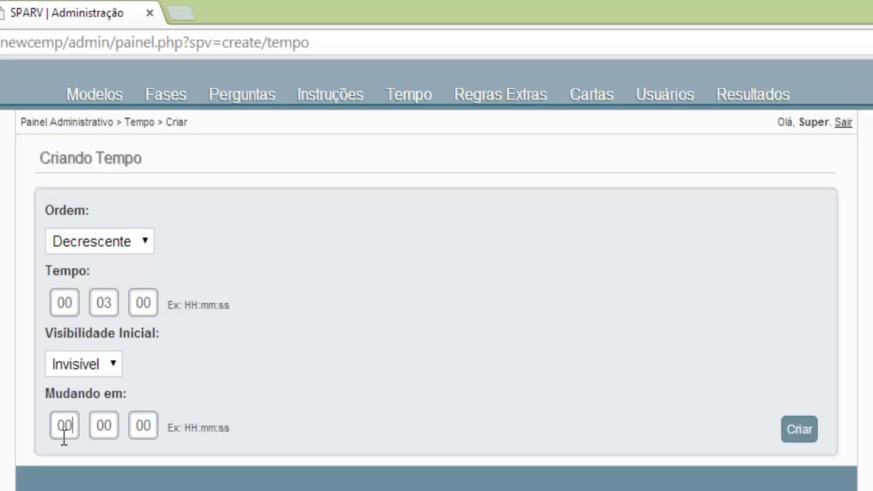
Set the change time to 00:02:00, keep visibility Invisível, and create time rule 21.
{"action": "left_click_drag", "start_coordinate": [112, 424], "coordinate": [95, 424]}
{"action": "type", "text": "2"}
{"action": "left_click", "coordinate": [87, 361]}
{"action": "left_click", "coordinate": [93, 386]}
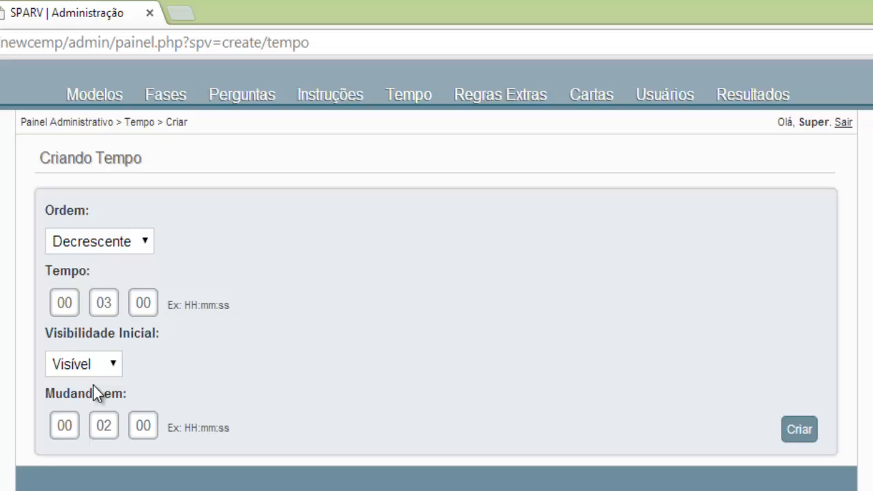
{"action": "left_click", "coordinate": [101, 366]}
{"action": "left_click", "coordinate": [72, 401]}
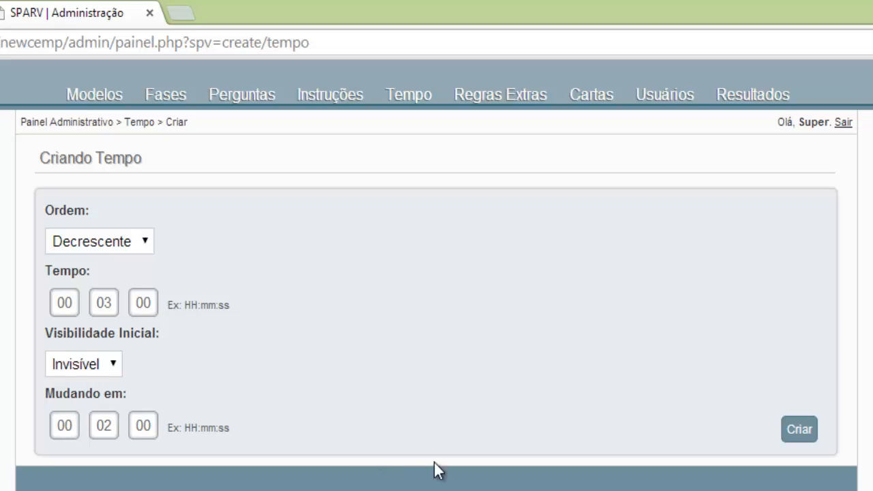
{"action": "left_click", "coordinate": [798, 423]}
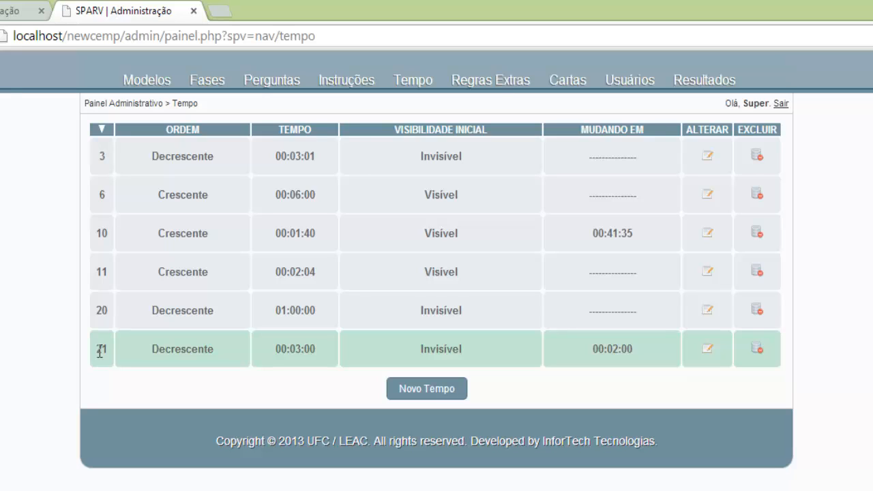
Replace time rule ID 3 with 21 on the model form and create the model.
{"action": "left_click", "coordinate": [9, 12]}
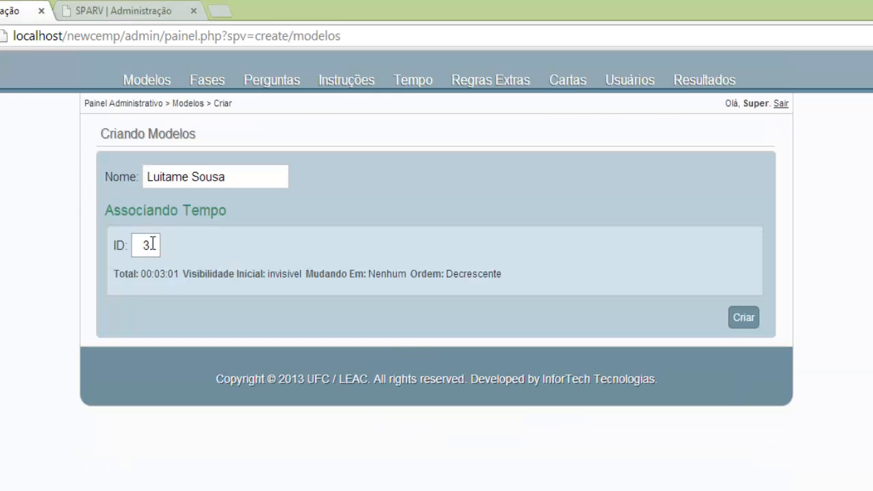
{"action": "double_click", "coordinate": [131, 248]}
{"action": "type", "text": "21"}
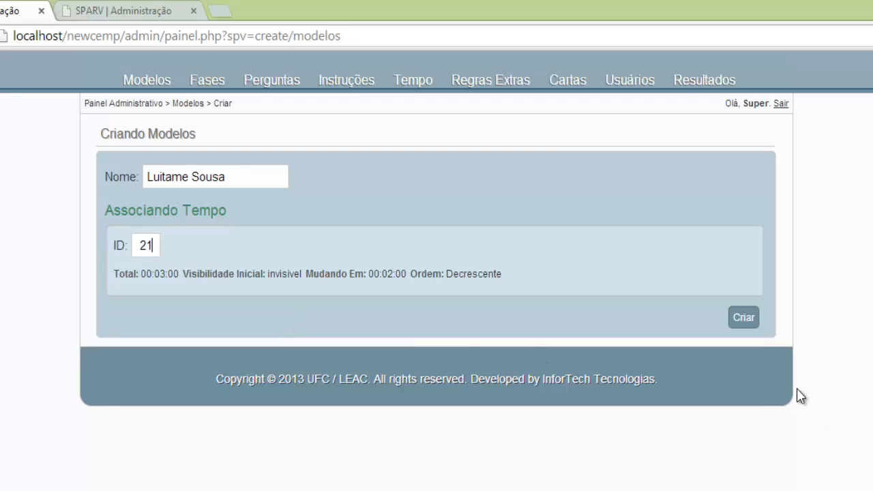
{"action": "left_click", "coordinate": [744, 317]}
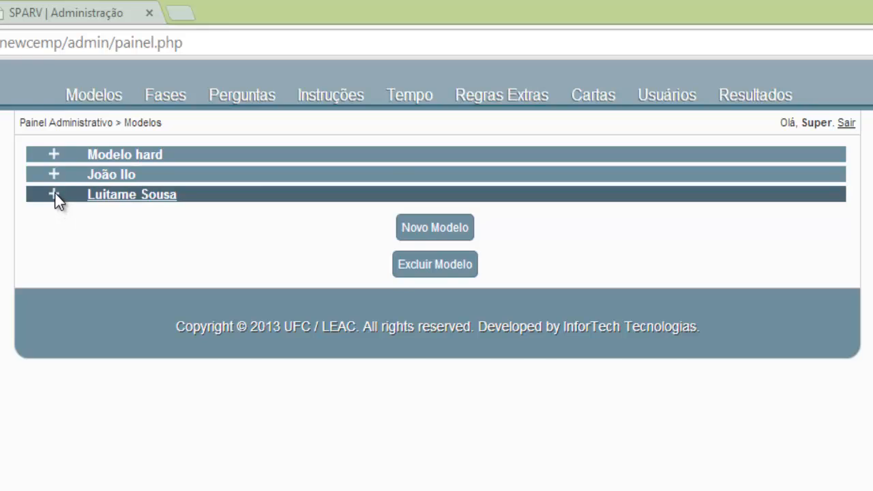
Expand the newest model's row in Modelos to confirm its phases table is empty.
{"action": "left_click", "coordinate": [54, 195]}
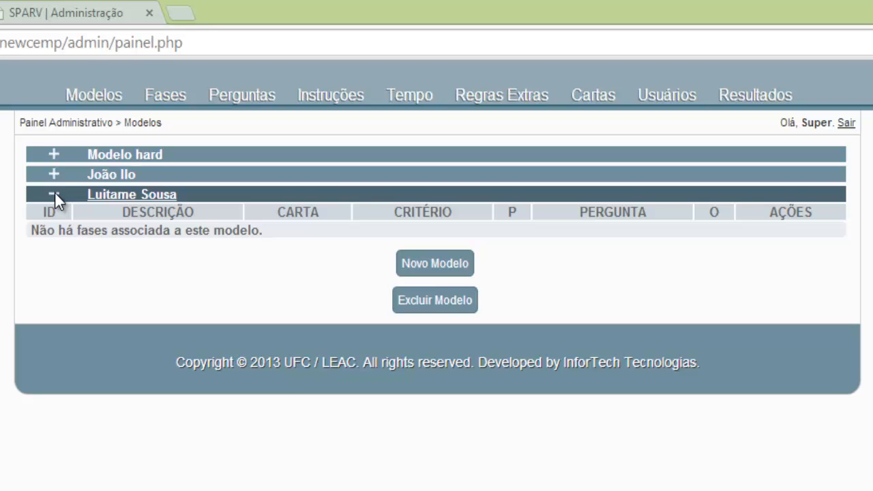
{"action": "left_click", "coordinate": [55, 195]}
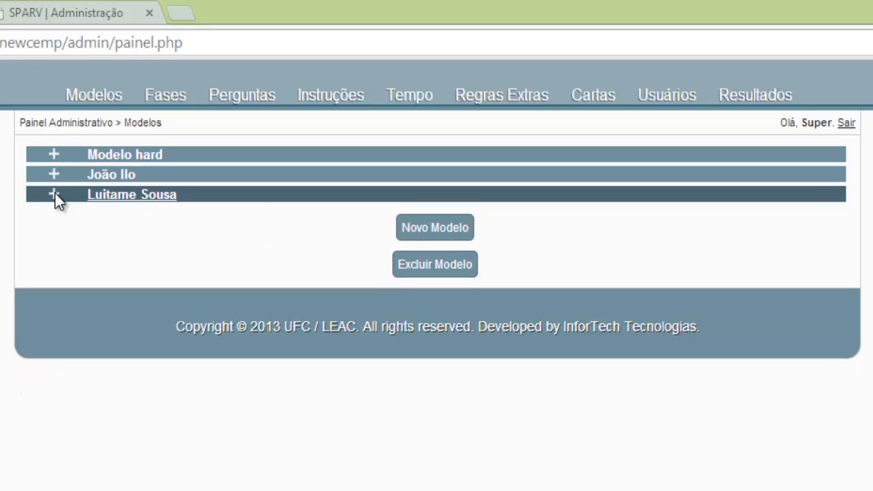
{"action": "left_click", "coordinate": [55, 195]}
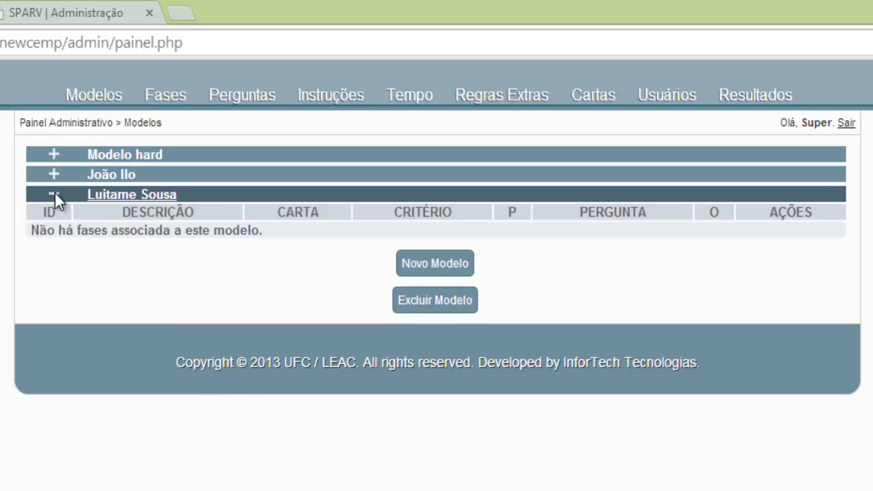
{"action": "left_click", "coordinate": [54, 195]}
{"action": "left_click", "coordinate": [54, 196]}
{"action": "left_click", "coordinate": [55, 195]}
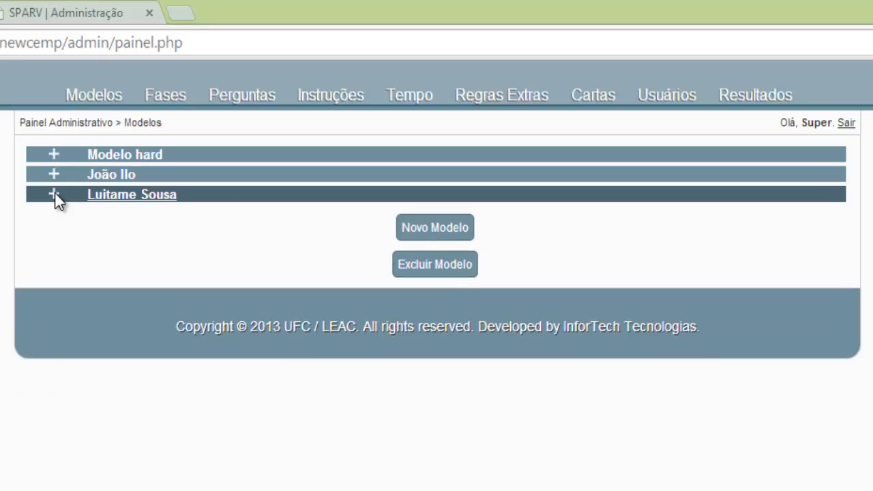
{"action": "left_click", "coordinate": [54, 195]}
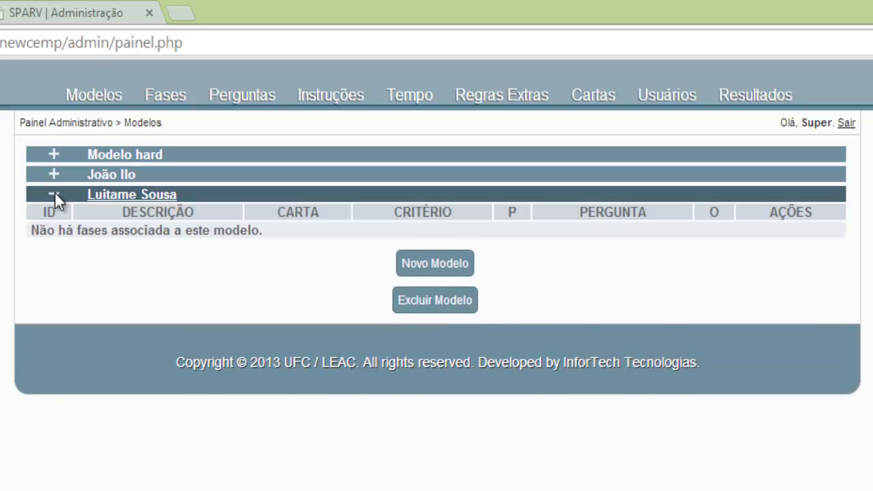
{"action": "left_click", "coordinate": [55, 195]}
{"action": "left_click", "coordinate": [55, 195]}
{"action": "left_click", "coordinate": [54, 193]}
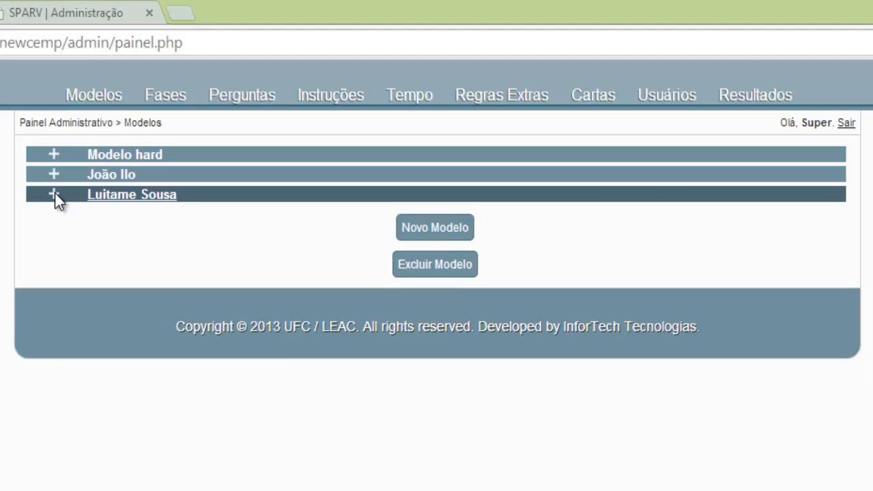
{"action": "left_click", "coordinate": [55, 193]}
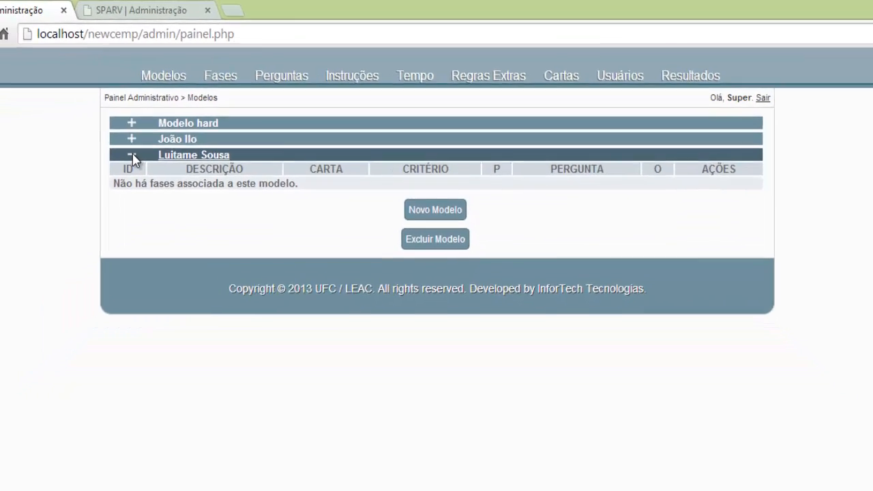
{"action": "left_click", "coordinate": [71, 186]}
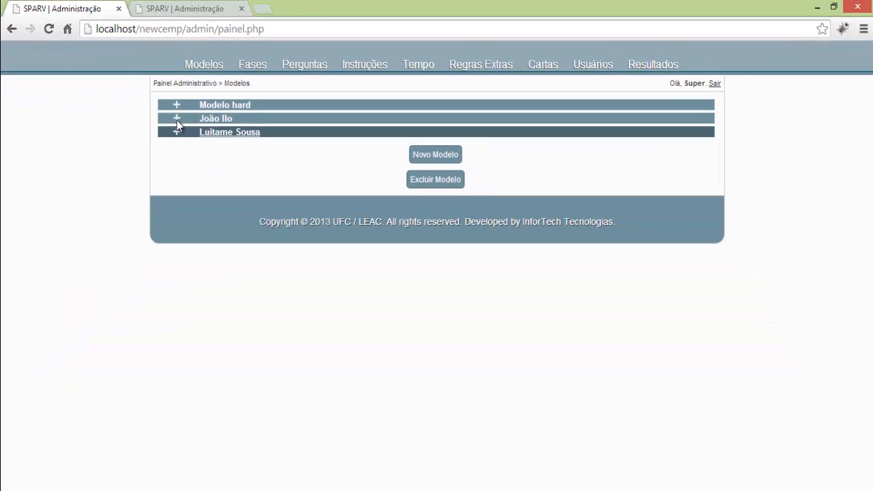
{"action": "left_click", "coordinate": [176, 106]}
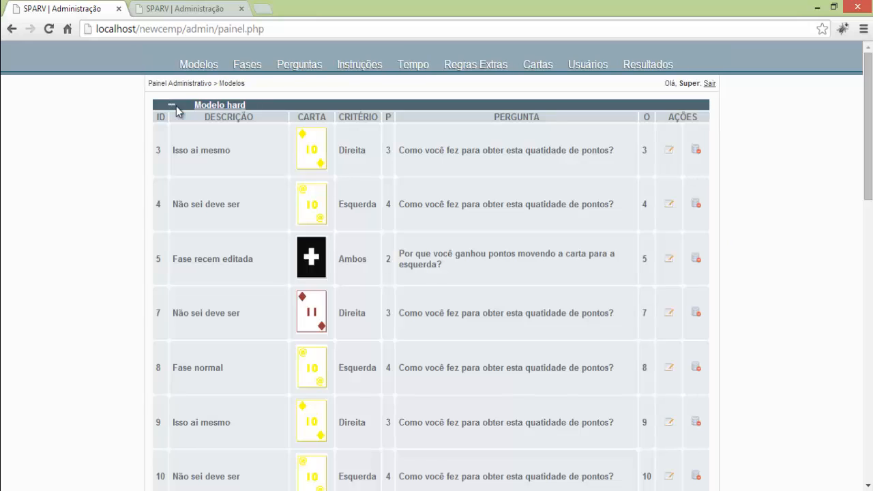
{"action": "scroll", "coordinate": [204, 187], "scroll_direction": "down", "scroll_amount": 10}
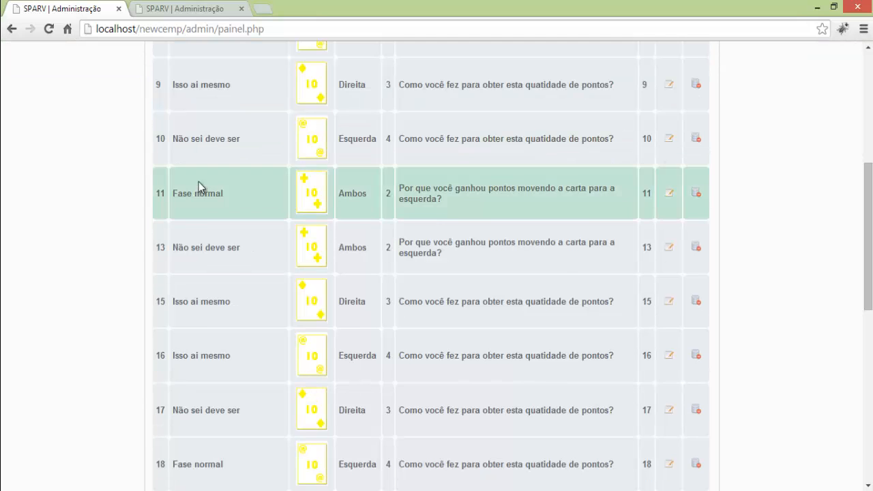
{"action": "scroll", "coordinate": [197, 192], "scroll_direction": "down", "scroll_amount": 3}
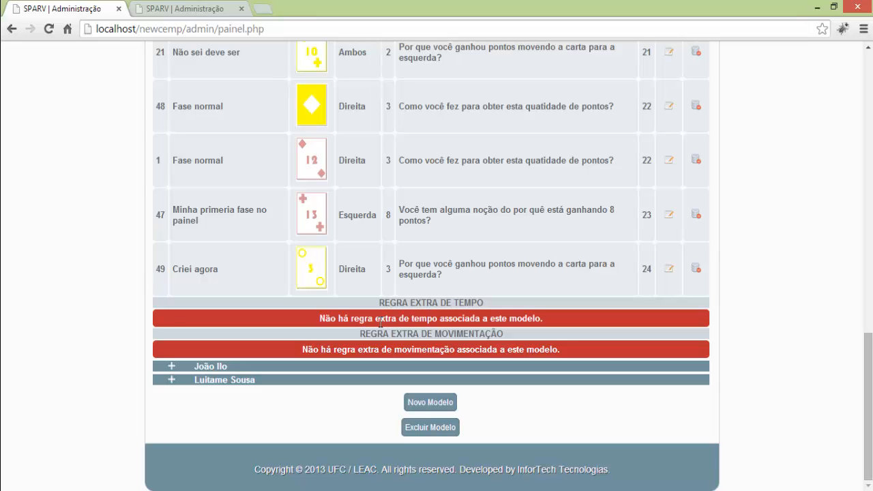
{"action": "scroll", "coordinate": [317, 175], "scroll_direction": "up", "scroll_amount": 13}
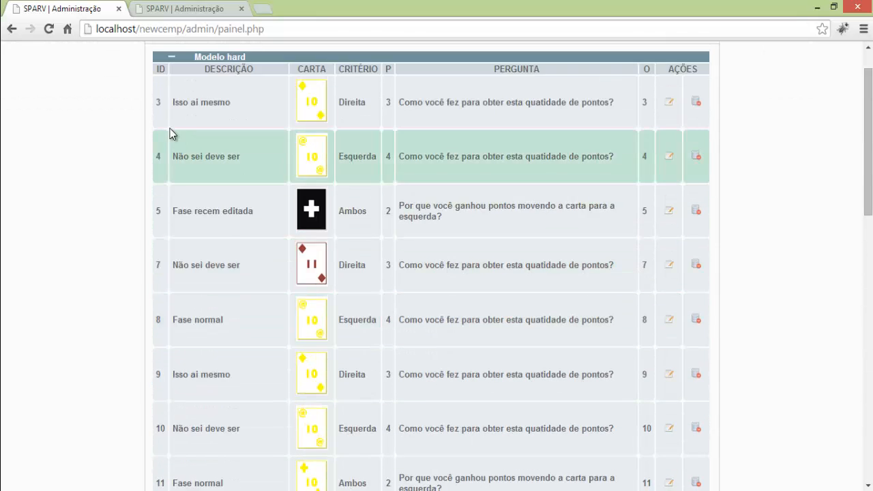
{"action": "scroll", "coordinate": [170, 128], "scroll_direction": "up", "scroll_amount": 1}
{"action": "left_click", "coordinate": [168, 106]}
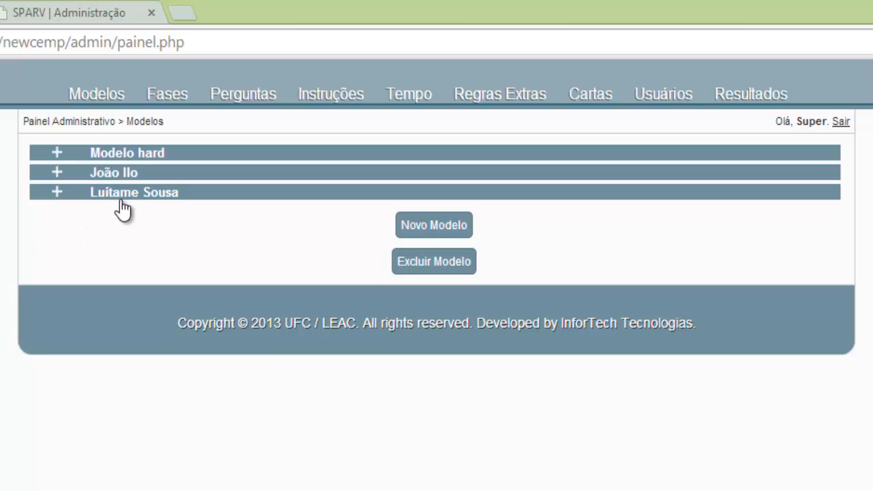
{"action": "left_click", "coordinate": [57, 192]}
{"action": "left_click", "coordinate": [56, 191]}
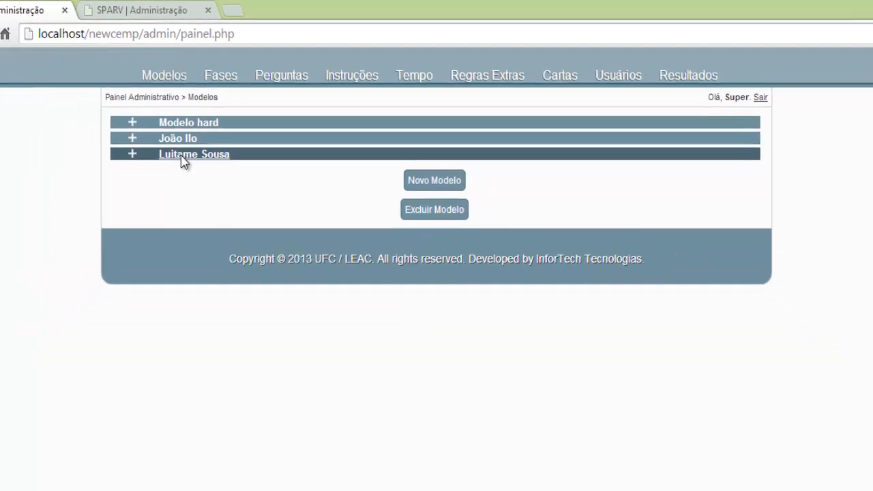
Open model 10's Associando Instruções page and inspect its instruction ID and Ordem fields.
{"action": "left_click", "coordinate": [118, 196]}
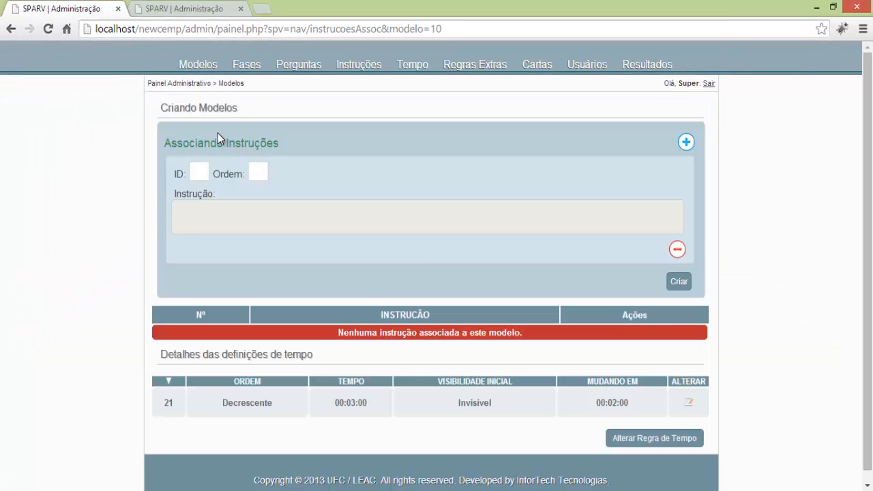
{"action": "left_click", "coordinate": [202, 163]}
{"action": "left_click", "coordinate": [254, 173]}
{"action": "left_click", "coordinate": [202, 173]}
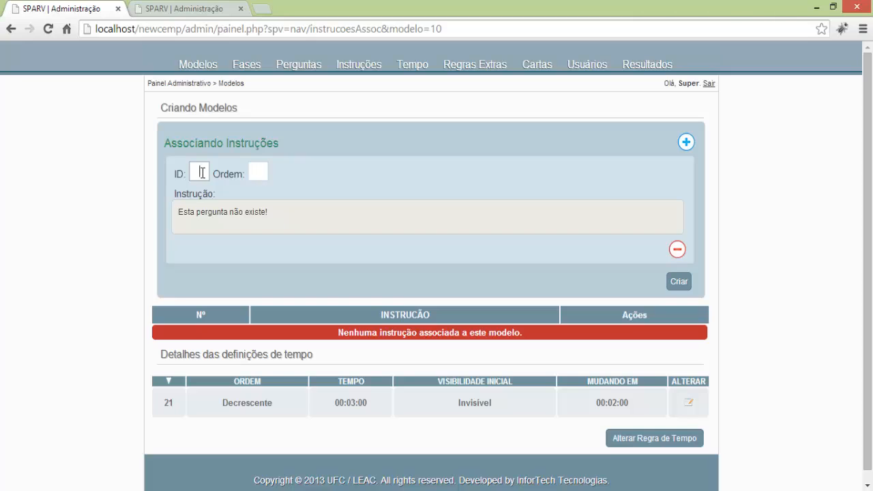
{"action": "left_click", "coordinate": [253, 173]}
{"action": "left_click", "coordinate": [200, 172]}
{"action": "left_click", "coordinate": [206, 210]}
{"action": "double_click", "coordinate": [209, 214]}
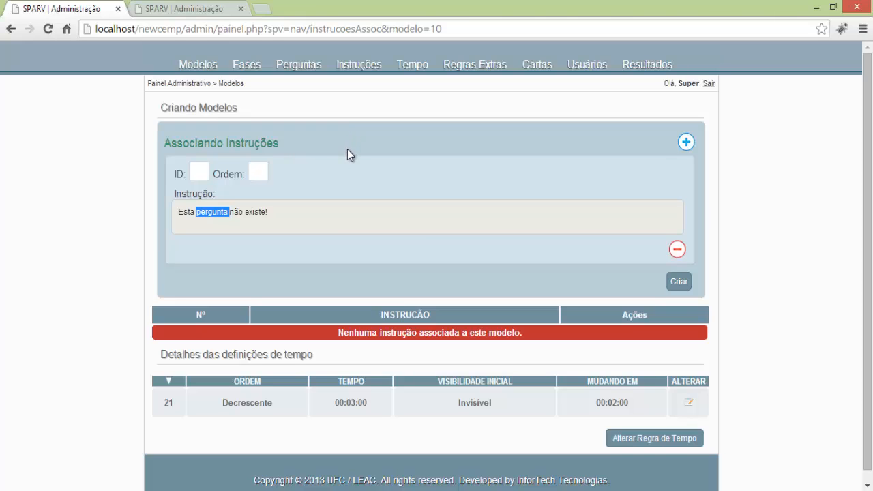
{"action": "right_click", "coordinate": [347, 65]}
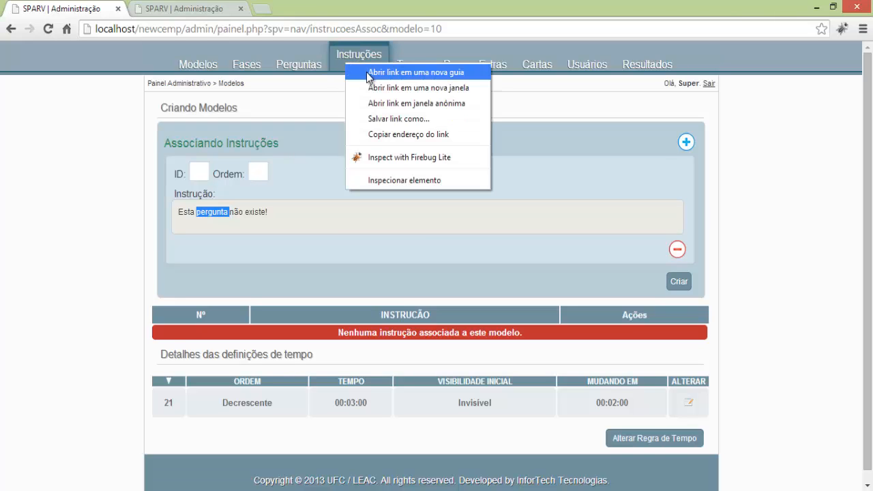
Open the Instruções list in a new tab, closing the older extra tab.
{"action": "left_click", "coordinate": [367, 73]}
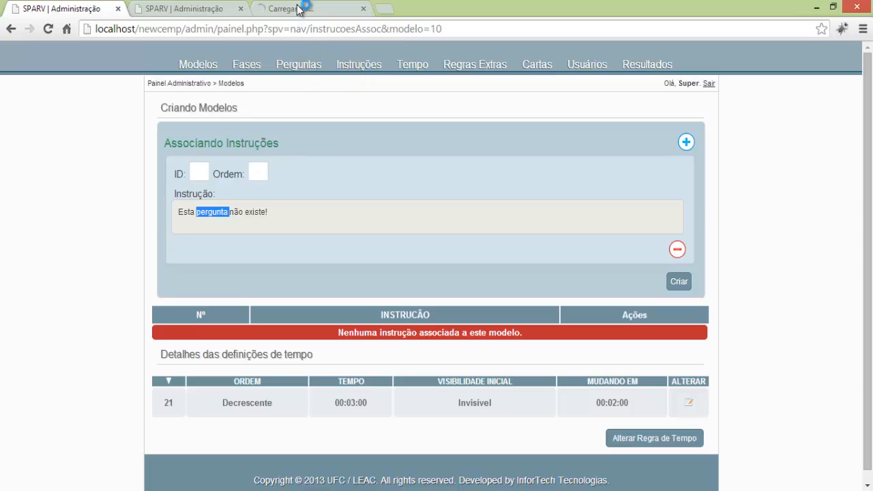
{"action": "left_click", "coordinate": [240, 9]}
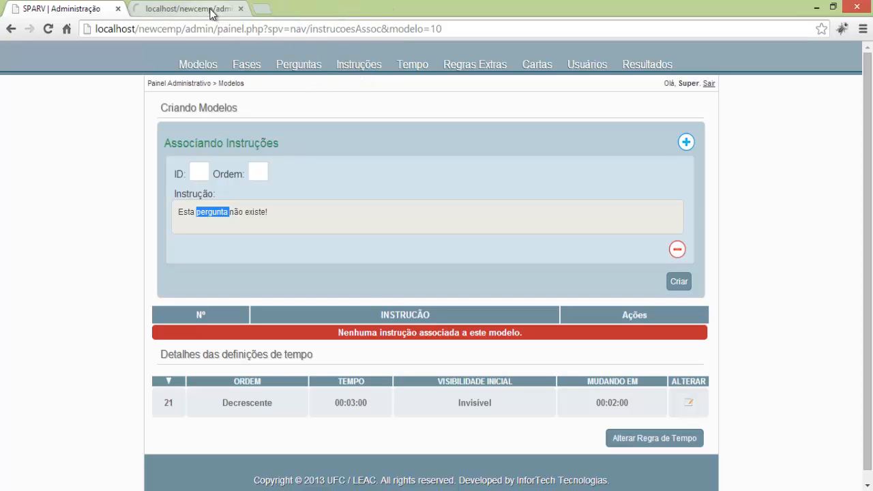
{"action": "left_click", "coordinate": [204, 9]}
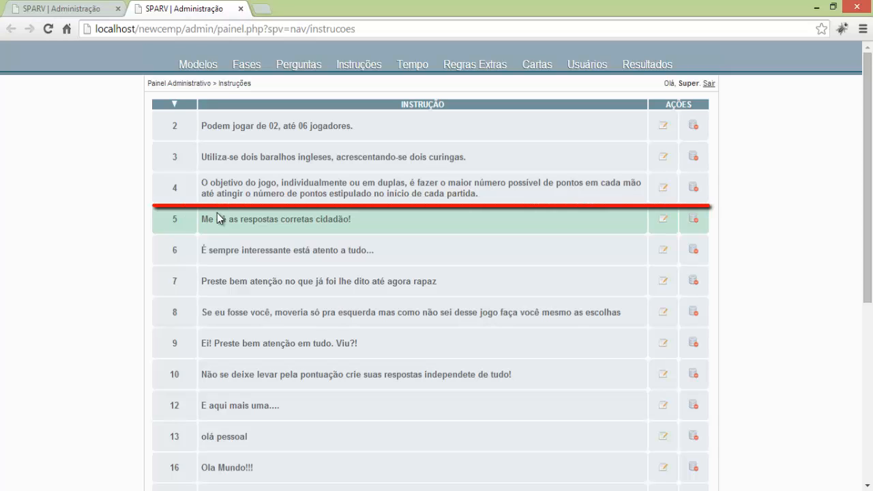
Enter instruction ID 4 with Ordem 1 in the first instruction block.
{"action": "left_click", "coordinate": [61, 9]}
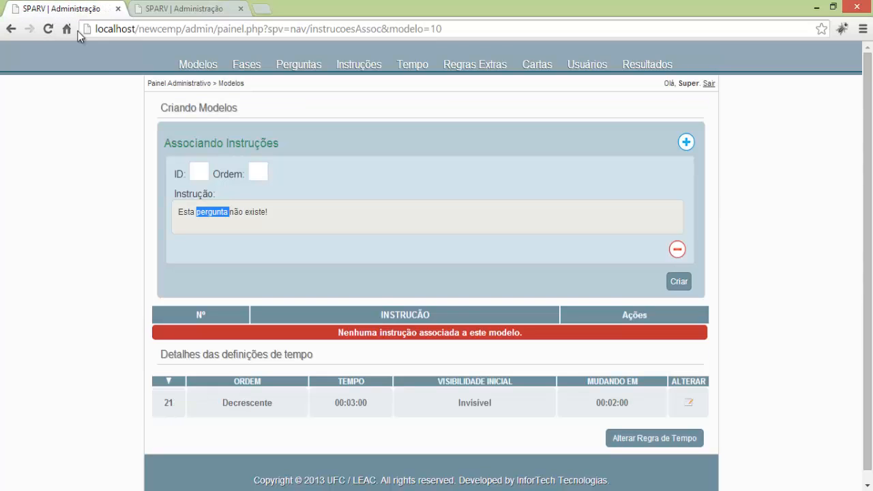
{"action": "left_click", "coordinate": [205, 171]}
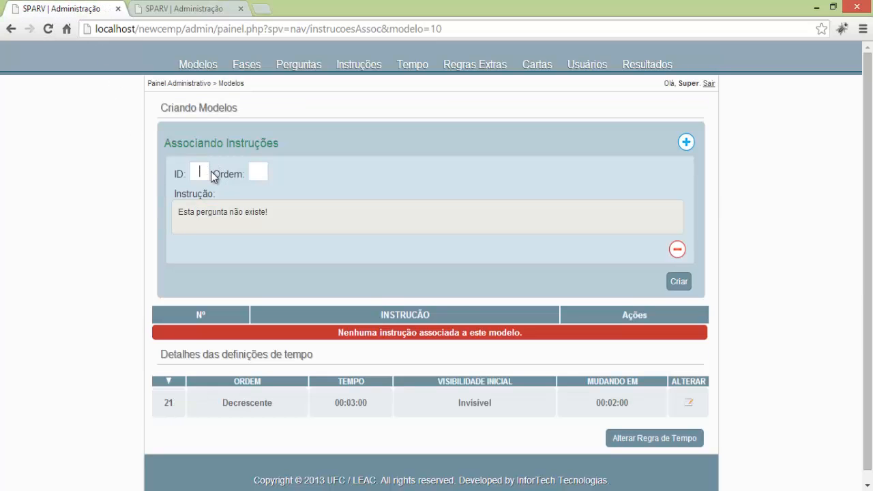
{"action": "type", "text": "4"}
{"action": "left_click", "coordinate": [258, 172]}
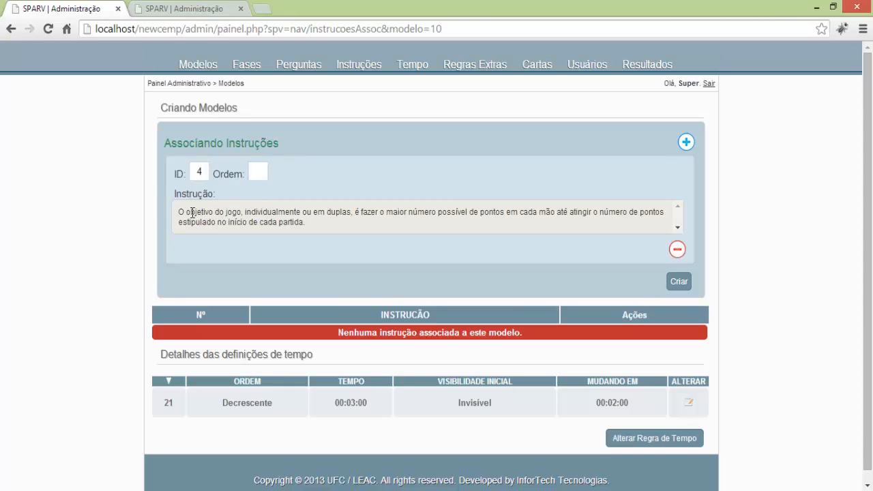
{"action": "left_click", "coordinate": [679, 228]}
{"action": "left_click", "coordinate": [678, 207]}
{"action": "type", "text": "1"}
{"action": "left_click", "coordinate": [333, 165]}
Add a second instruction block holding instruction 7 at order 2.
{"action": "left_click", "coordinate": [685, 144]}
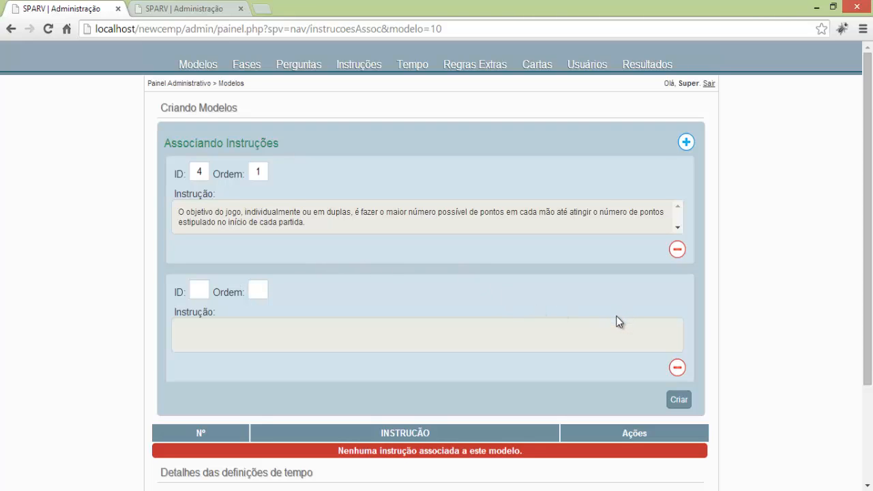
{"action": "left_click", "coordinate": [677, 368]}
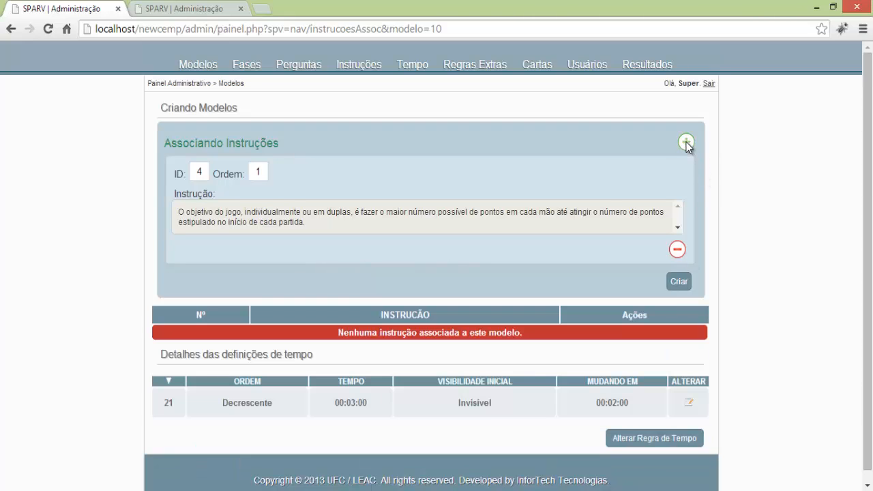
{"action": "left_click", "coordinate": [686, 142]}
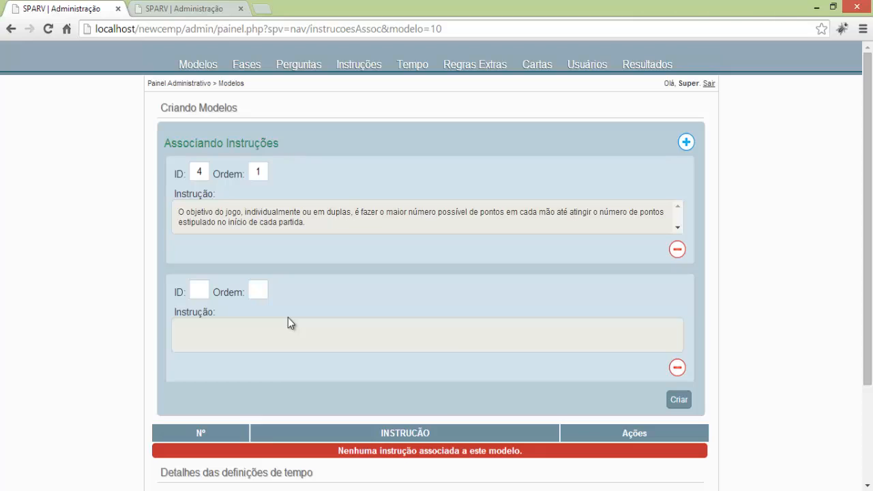
{"action": "left_click", "coordinate": [202, 292]}
{"action": "type", "text": "7"}
{"action": "left_click", "coordinate": [266, 293]}
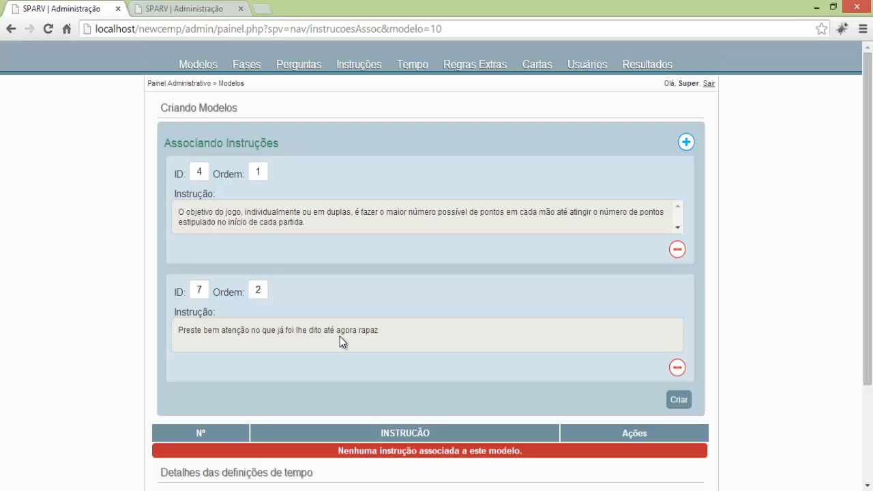
{"action": "scroll", "coordinate": [339, 336], "scroll_direction": "down", "scroll_amount": 1}
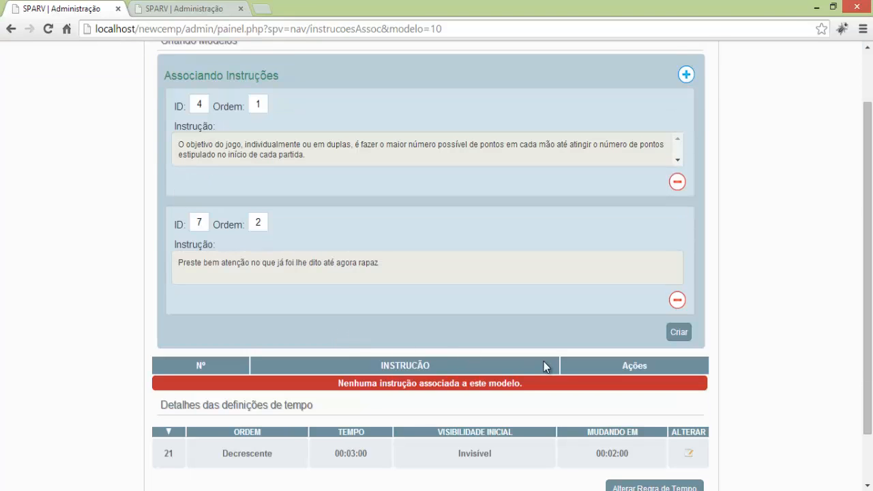
{"action": "left_click", "coordinate": [678, 334]}
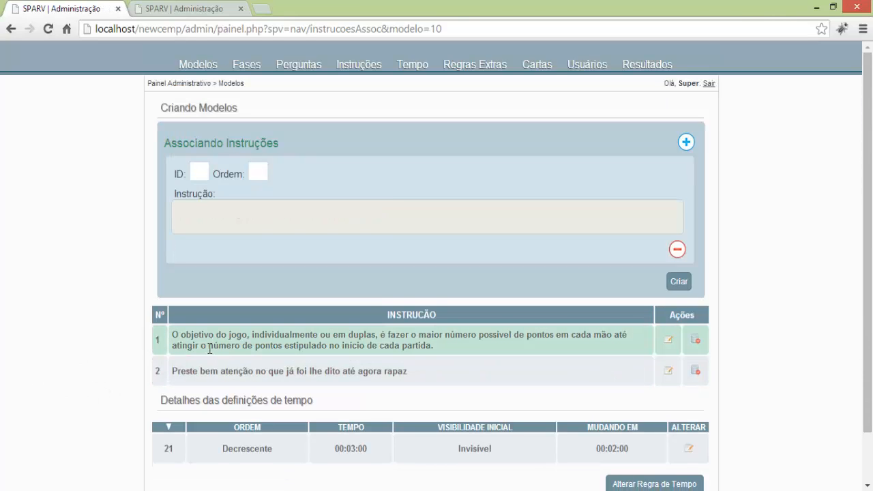
{"action": "mouse_move", "coordinate": [209, 349]}
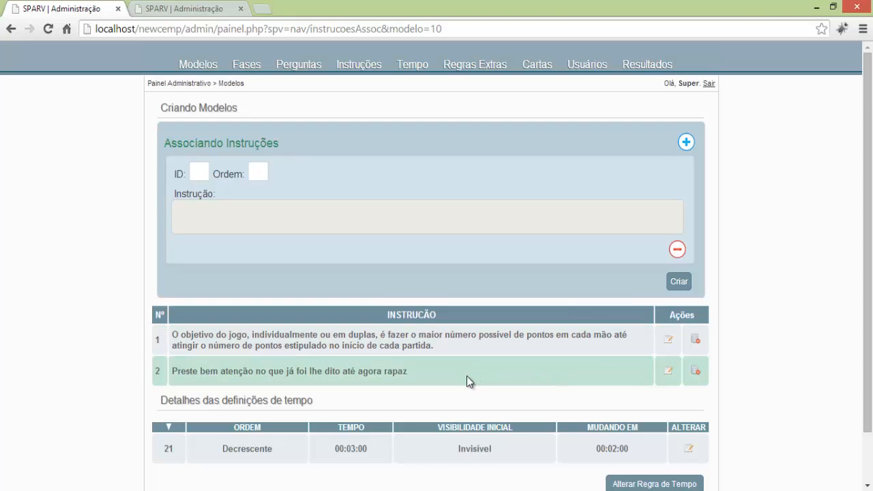
{"action": "left_click", "coordinate": [259, 172]}
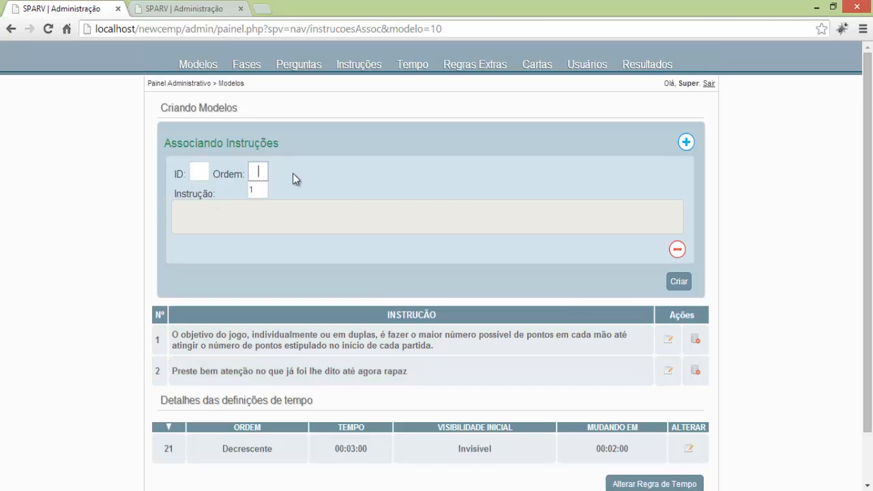
{"action": "left_click", "coordinate": [294, 175]}
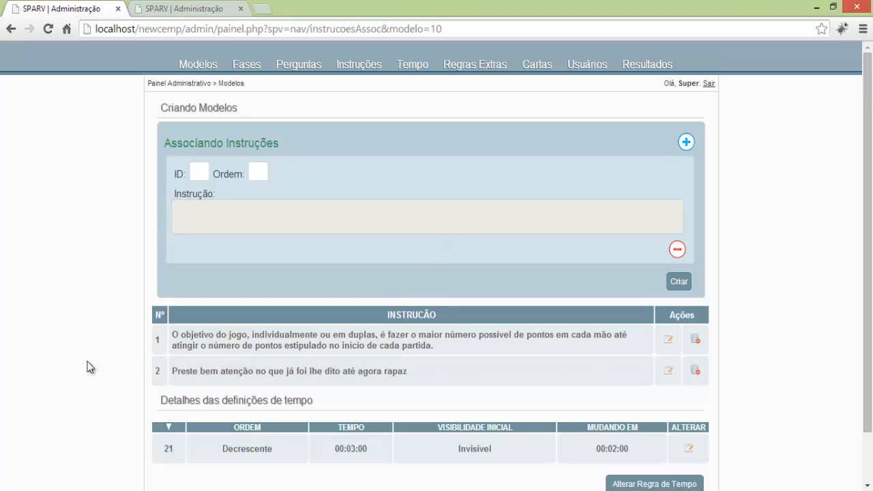
{"action": "scroll", "coordinate": [86, 369], "scroll_direction": "down", "scroll_amount": 2}
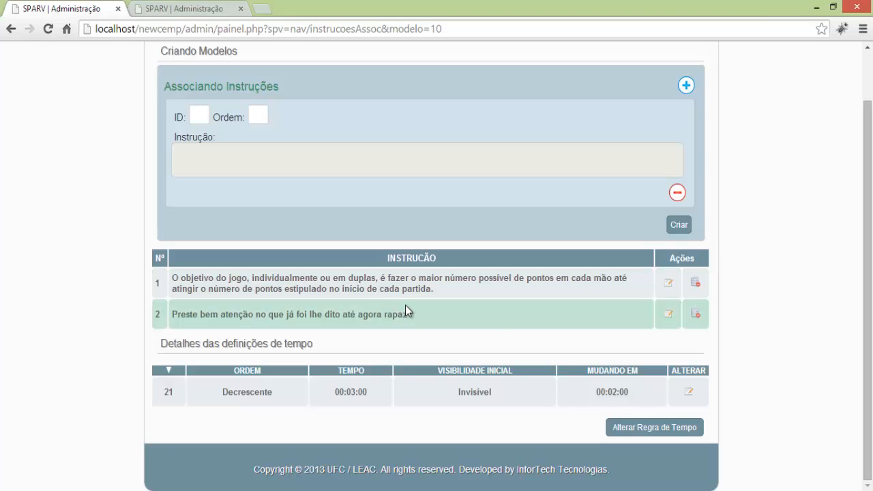
{"action": "mouse_move", "coordinate": [405, 305]}
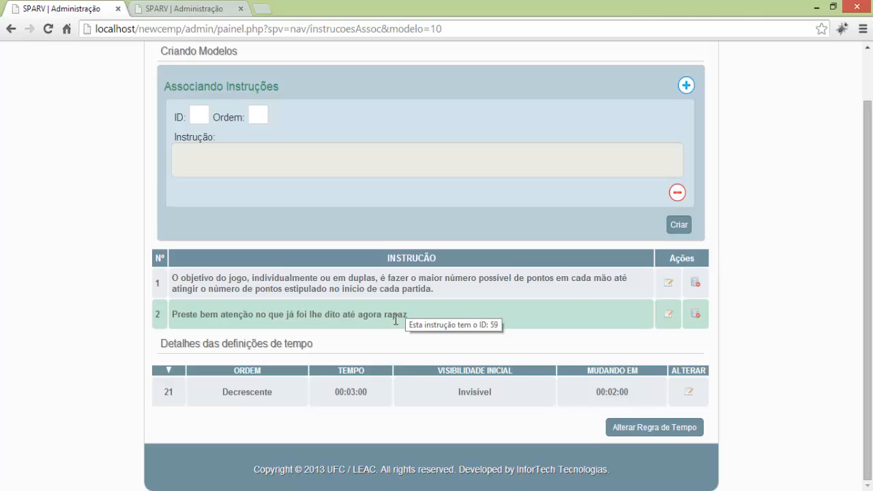
{"action": "scroll", "coordinate": [383, 326], "scroll_direction": "up", "scroll_amount": 1}
{"action": "scroll", "coordinate": [359, 334], "scroll_direction": "down", "scroll_amount": 1}
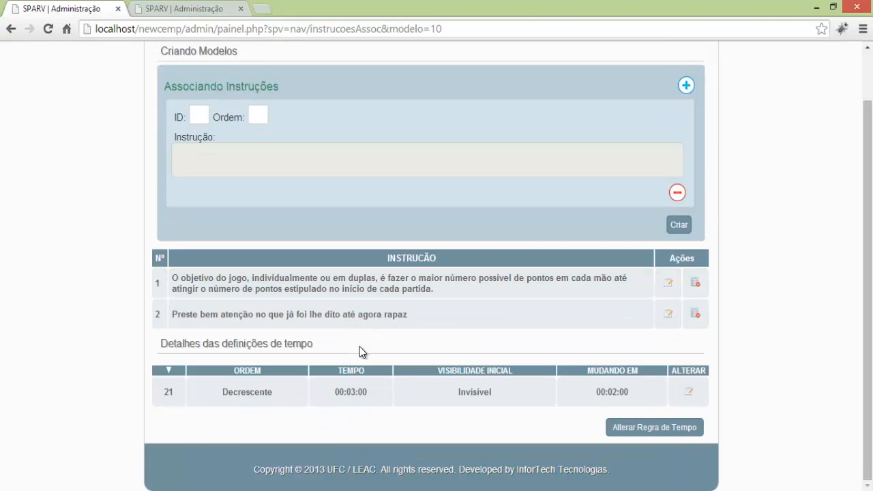
{"action": "scroll", "coordinate": [359, 346], "scroll_direction": "up", "scroll_amount": 1}
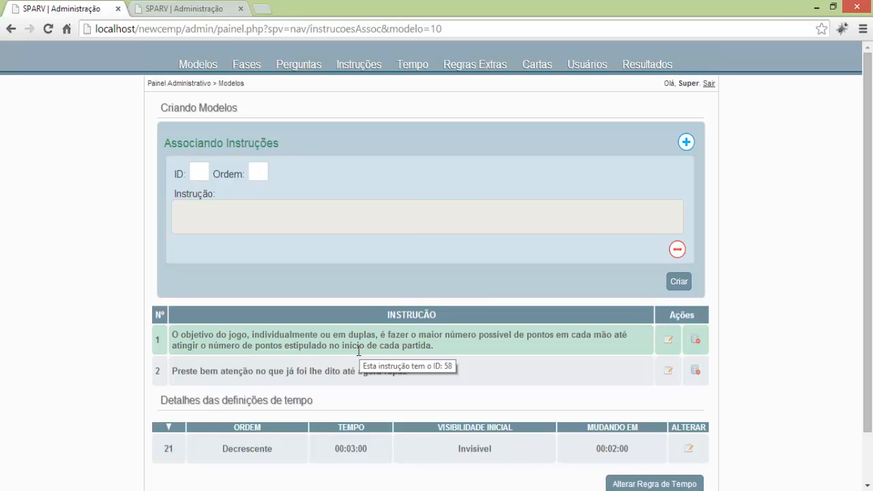
Recheck in Modelos that the new model has no phases, then open the Fases list.
{"action": "left_click", "coordinate": [198, 61]}
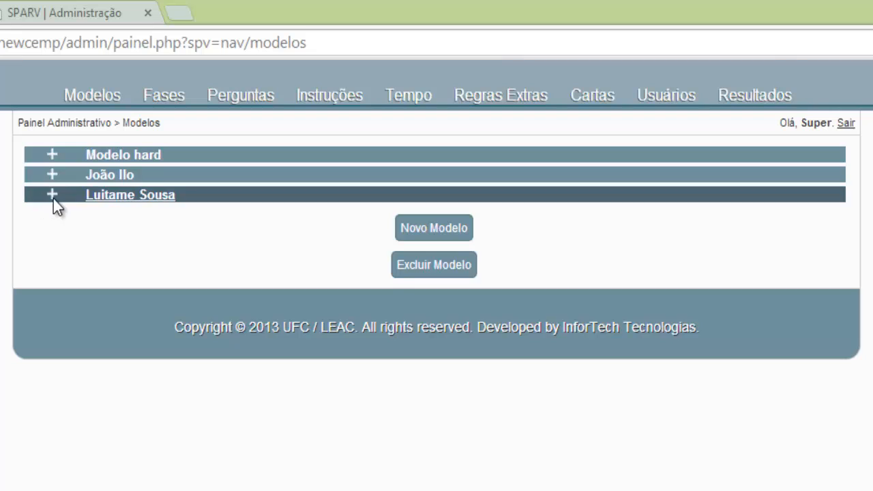
{"action": "left_click", "coordinate": [77, 182]}
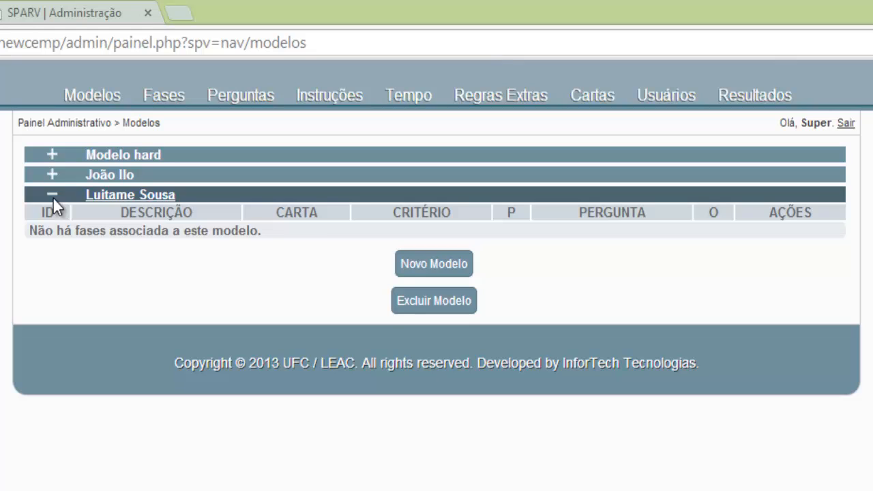
{"action": "left_click", "coordinate": [53, 198]}
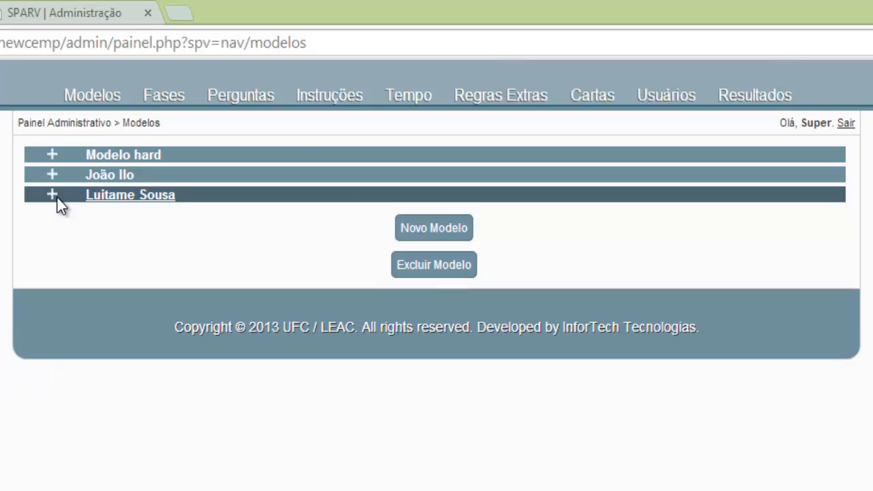
{"action": "left_click", "coordinate": [57, 202]}
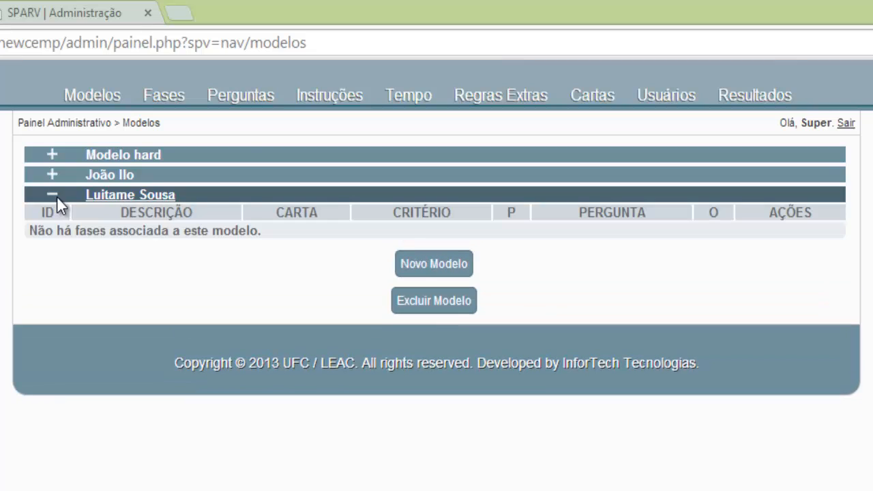
{"action": "left_click", "coordinate": [57, 202]}
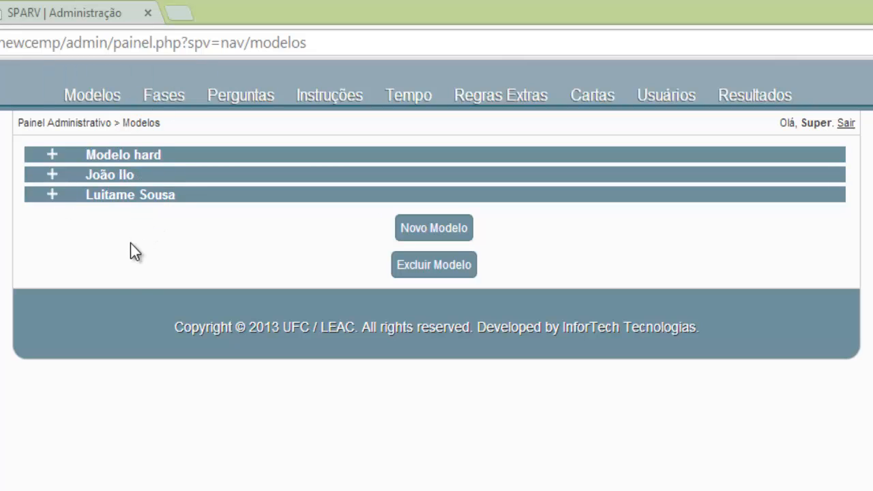
{"action": "left_click", "coordinate": [147, 12]}
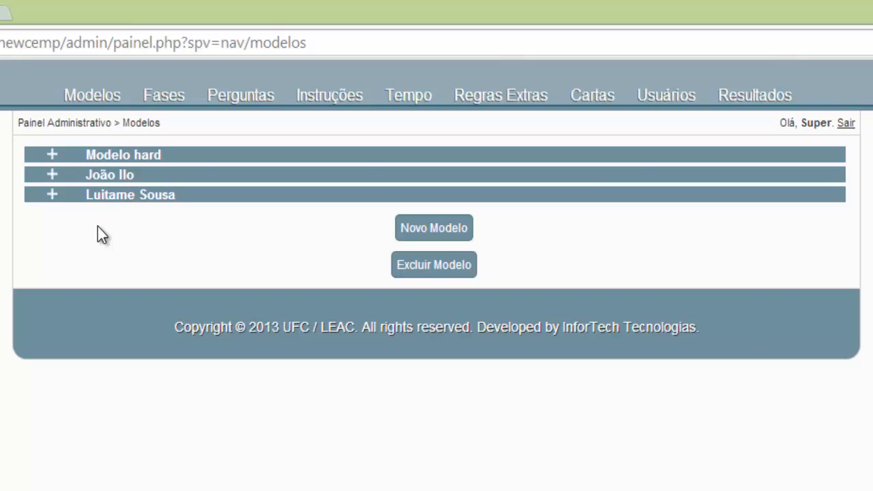
{"action": "left_click", "coordinate": [181, 100]}
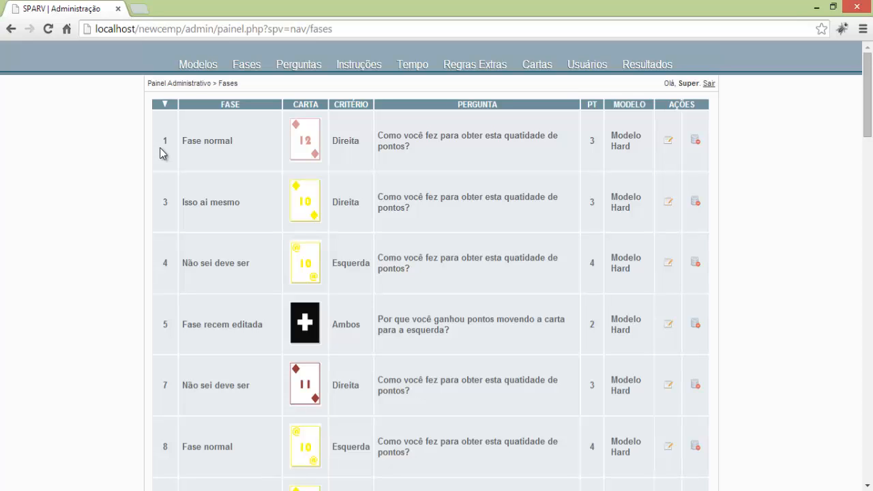
{"action": "scroll", "coordinate": [161, 152], "scroll_direction": "down", "scroll_amount": 9}
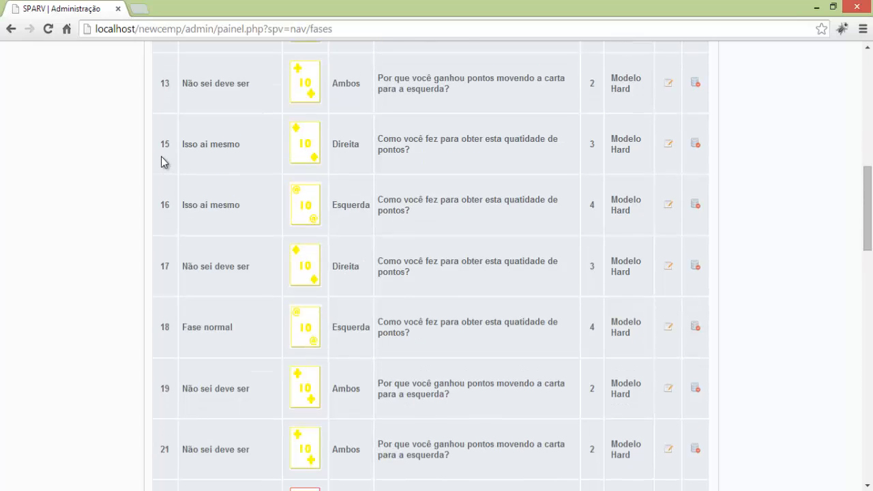
{"action": "scroll", "coordinate": [161, 156], "scroll_direction": "up", "scroll_amount": 9}
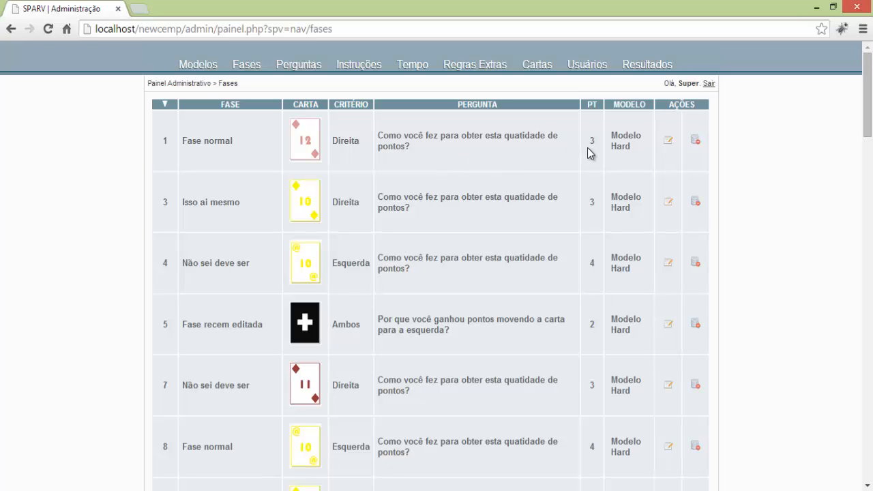
{"action": "left_click_drag", "start_coordinate": [637, 156], "coordinate": [612, 138]}
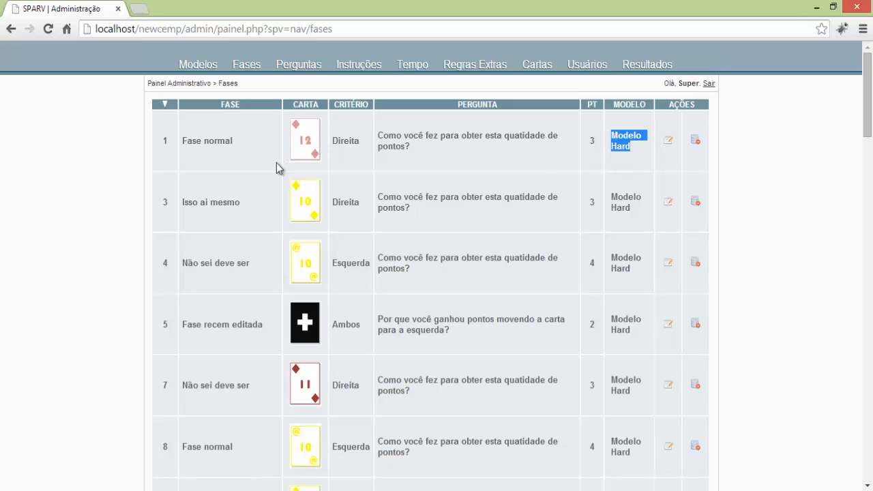
{"action": "scroll", "coordinate": [168, 211], "scroll_direction": "down", "scroll_amount": 5}
{"action": "scroll", "coordinate": [168, 209], "scroll_direction": "down", "scroll_amount": 20}
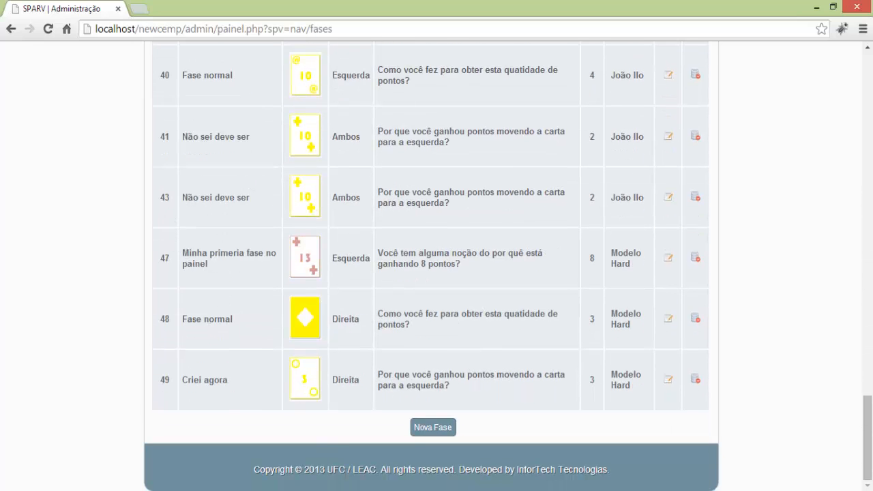
Start a new phase described as 'Minha fase' and open the Cartas list in a second tab.
{"action": "left_click", "coordinate": [424, 432]}
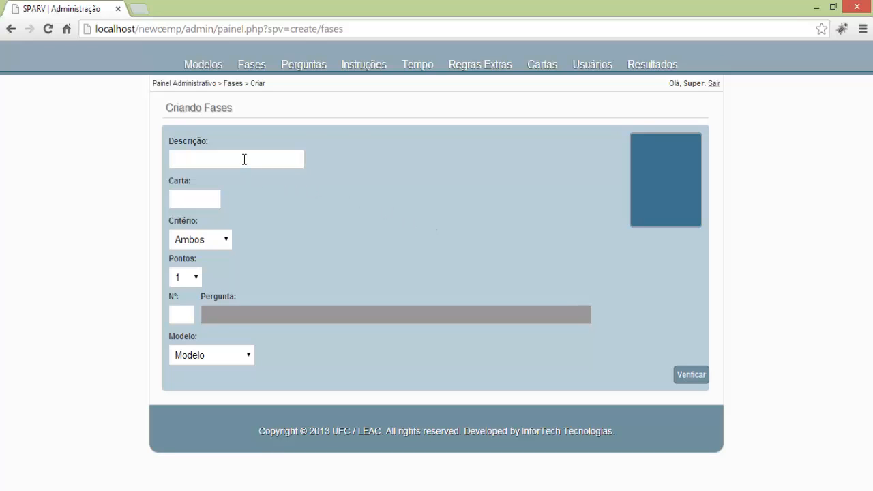
{"action": "type", "text": "Fase"}
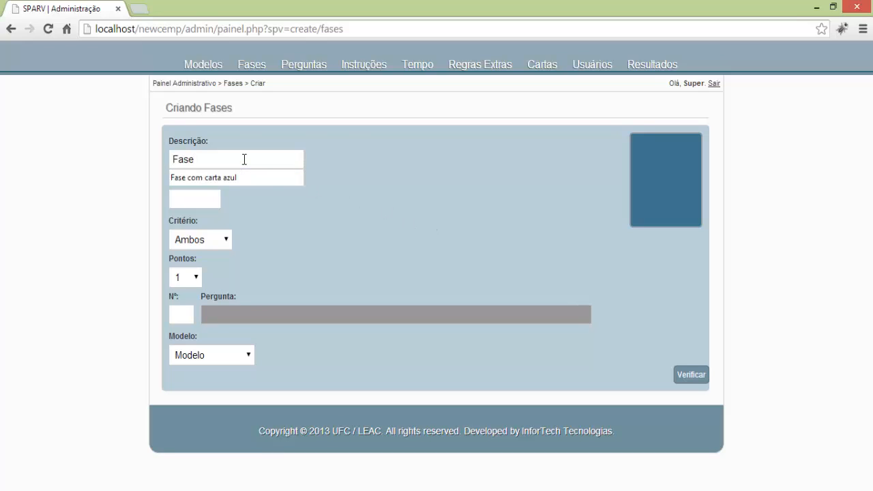
{"action": "key", "text": "BackSpace"}
{"action": "key", "text": "BackSpace"}
{"action": "key", "text": "BackSpace"}
{"action": "key", "text": "BackSpace"}
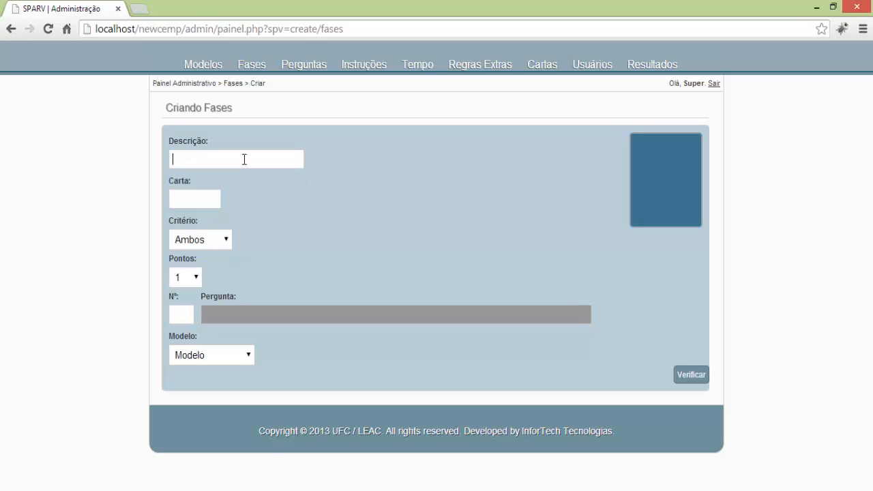
{"action": "type", "text": "Minha fase"}
{"action": "right_click", "coordinate": [551, 69]}
{"action": "left_click", "coordinate": [575, 77]}
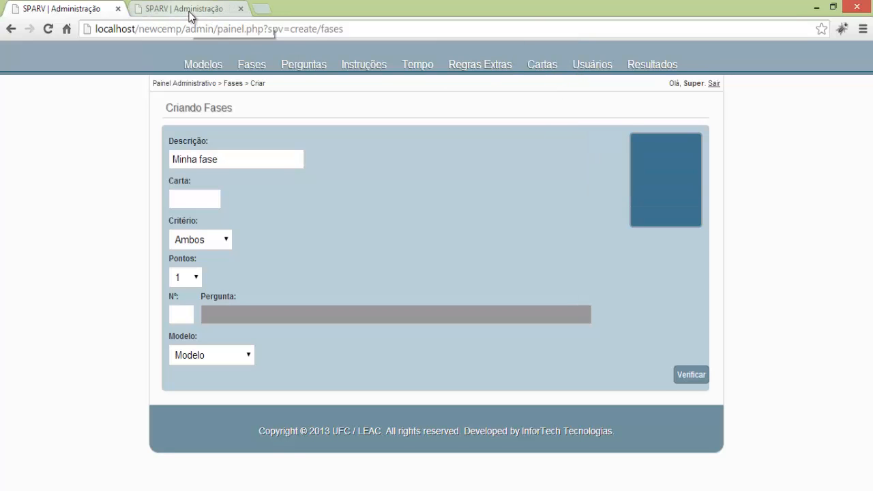
Copy card code 13LRJCF from the Cartas tab into the phase's Carta field.
{"action": "left_click", "coordinate": [191, 14]}
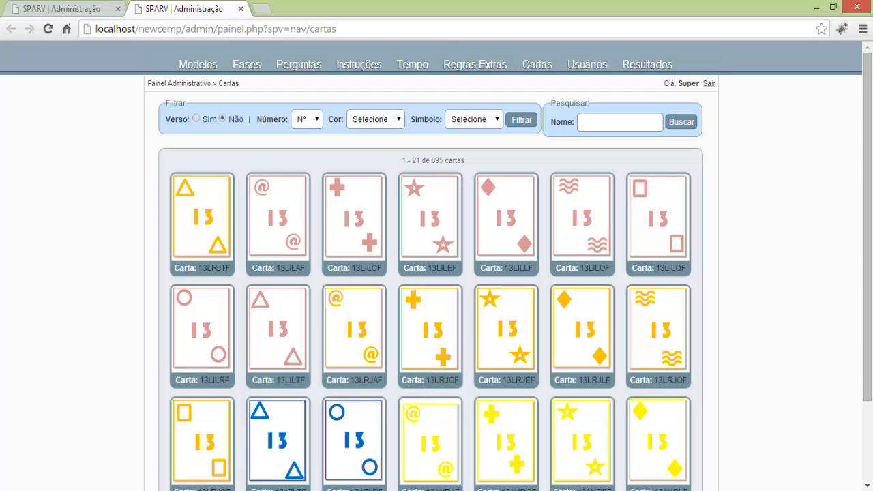
{"action": "double_click", "coordinate": [445, 381]}
{"action": "key", "text": "ctrl+c"}
{"action": "left_click", "coordinate": [74, 14]}
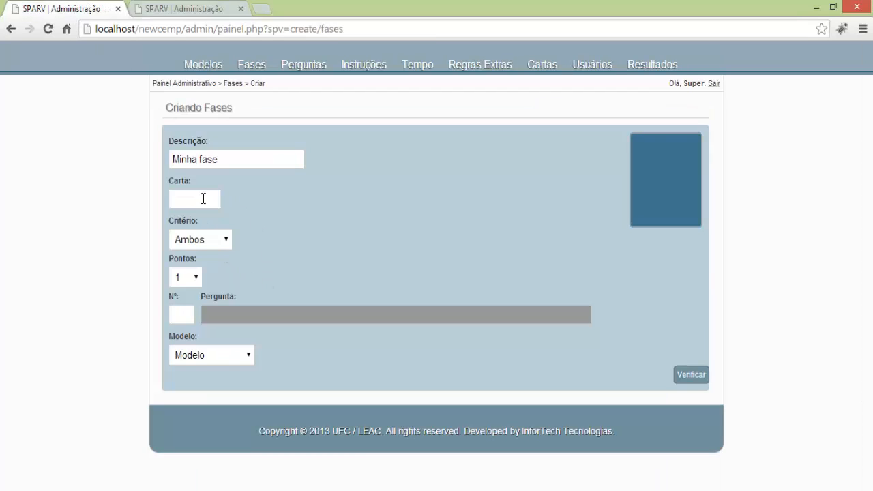
{"action": "left_click", "coordinate": [203, 199]}
{"action": "key", "text": "ctrl+v"}
Set the phase criterion to Esquerda and its points to 13.
{"action": "left_click", "coordinate": [211, 244]}
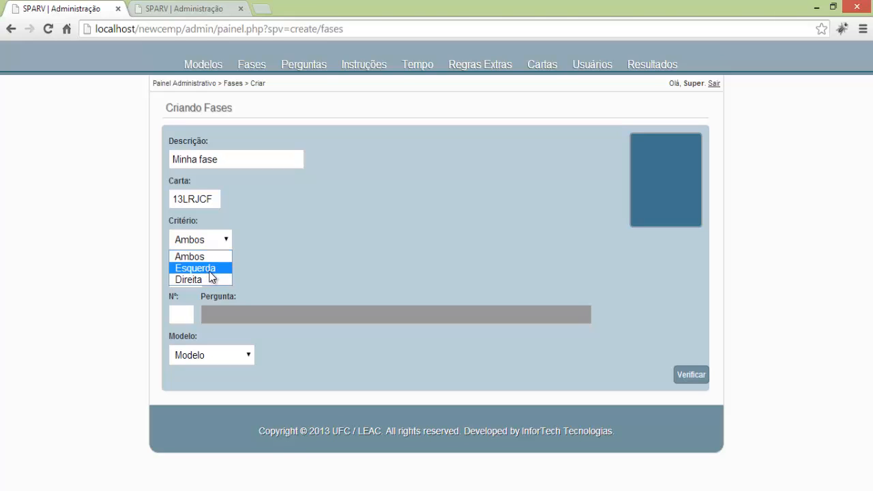
{"action": "left_click", "coordinate": [211, 273]}
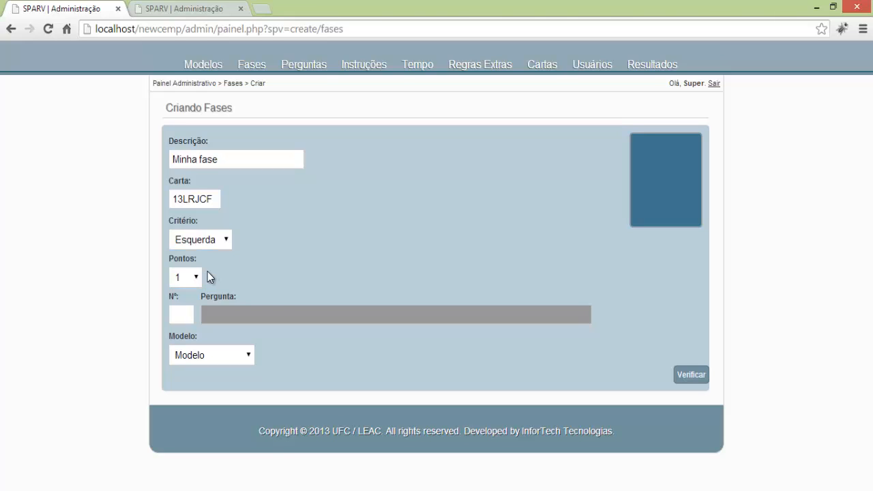
{"action": "left_click", "coordinate": [194, 278]}
{"action": "left_click", "coordinate": [181, 432]}
{"action": "left_click", "coordinate": [184, 312]}
Look up question numbers in a new Perguntas tab and enter question 3.
{"action": "right_click", "coordinate": [303, 62]}
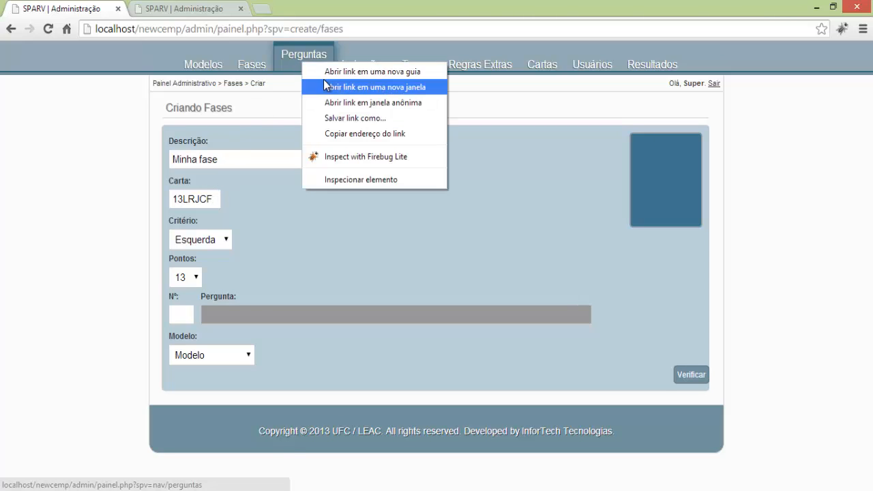
{"action": "left_click", "coordinate": [329, 72]}
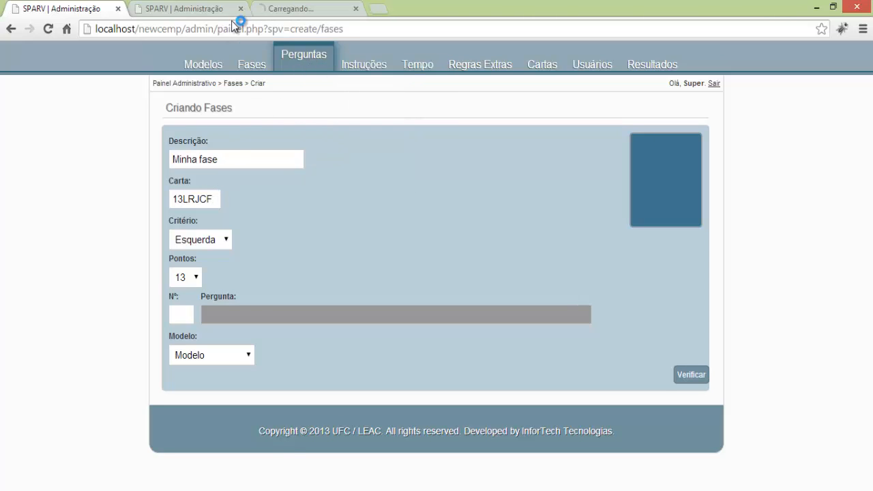
{"action": "left_click", "coordinate": [282, 10]}
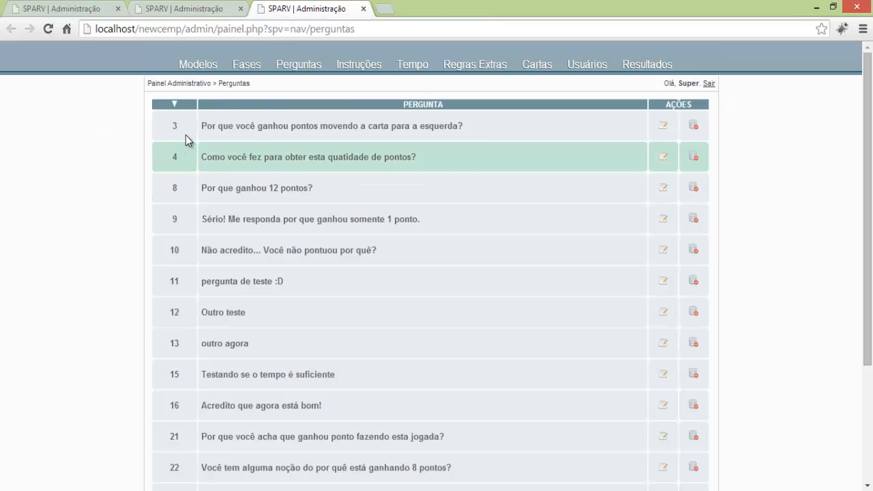
{"action": "left_click", "coordinate": [71, 10]}
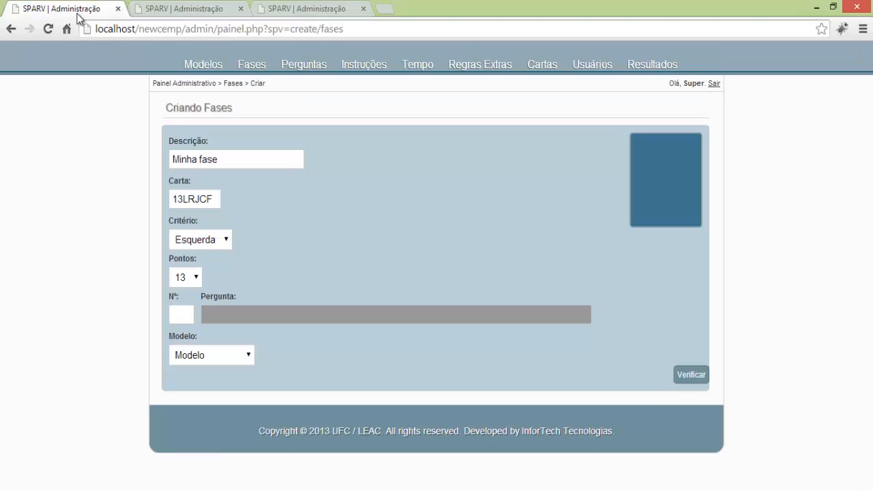
{"action": "left_click", "coordinate": [182, 315]}
{"action": "type", "text": "3"}
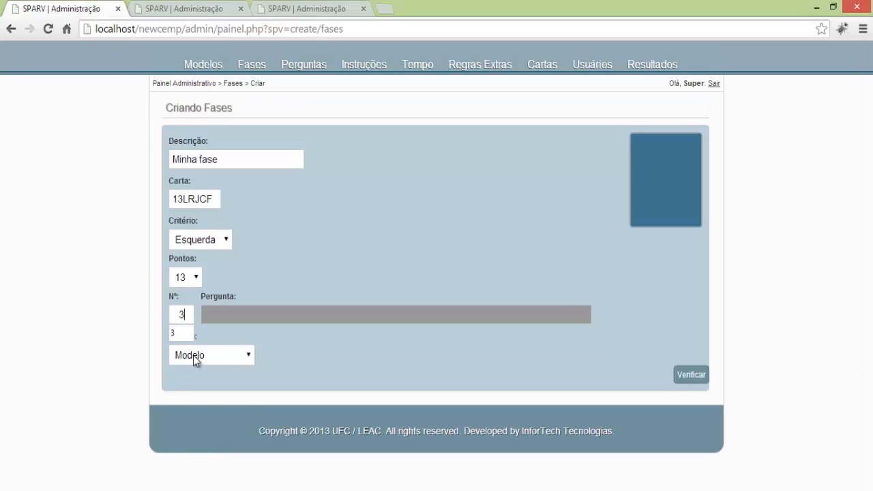
{"action": "left_click", "coordinate": [193, 355]}
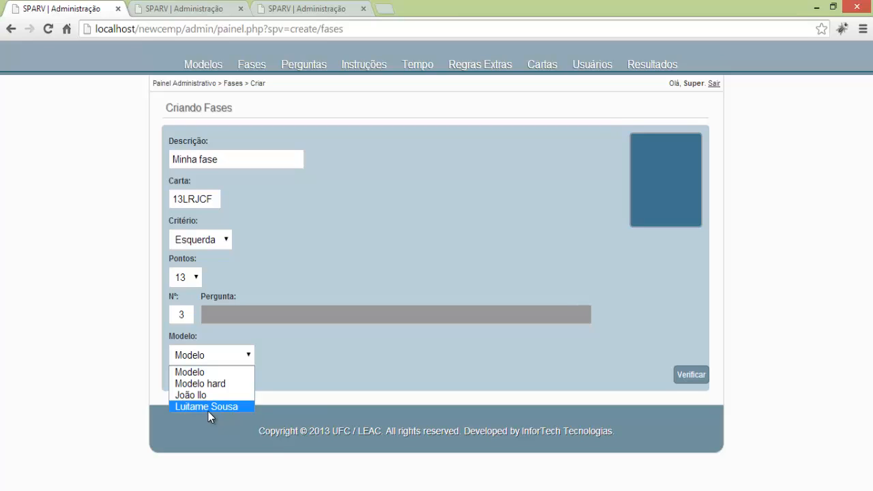
{"action": "left_click", "coordinate": [208, 407]}
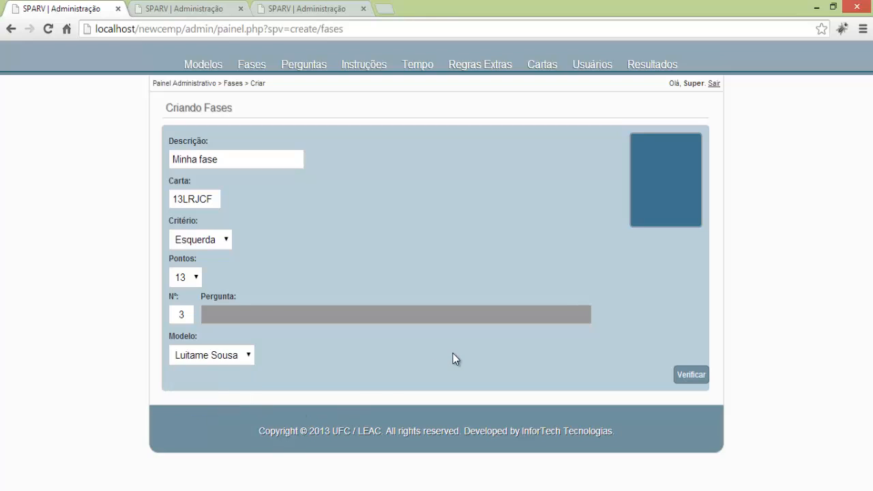
{"action": "left_click", "coordinate": [690, 374]}
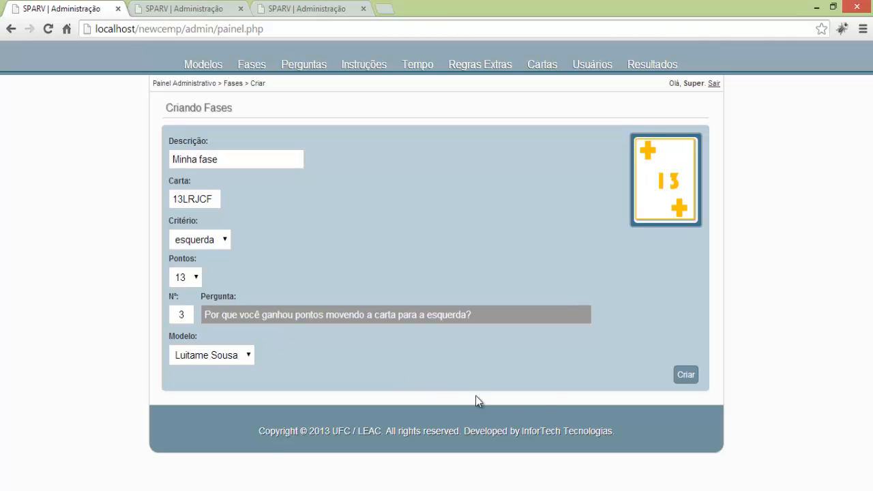
Create the phase and confirm Minha fase appears as entry 60 in the Fases list.
{"action": "left_click", "coordinate": [690, 377]}
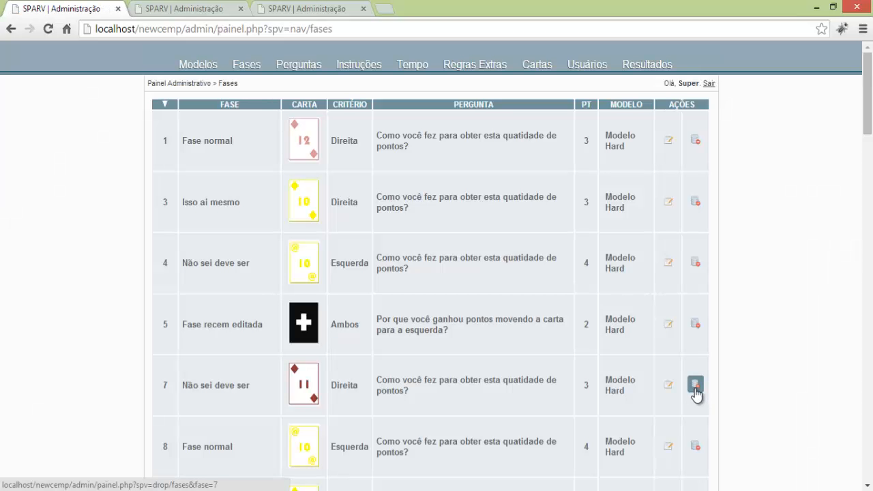
{"action": "scroll", "coordinate": [695, 393], "scroll_direction": "down", "scroll_amount": 15}
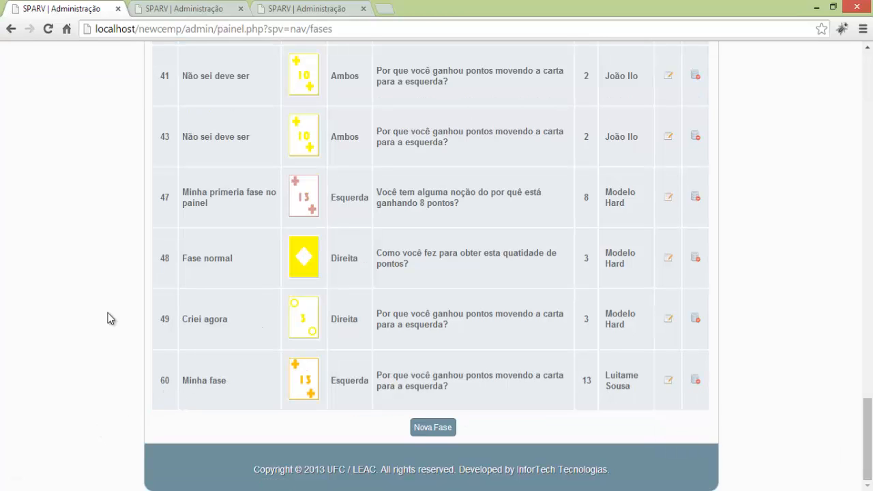
{"action": "scroll", "coordinate": [109, 319], "scroll_direction": "up", "scroll_amount": 15}
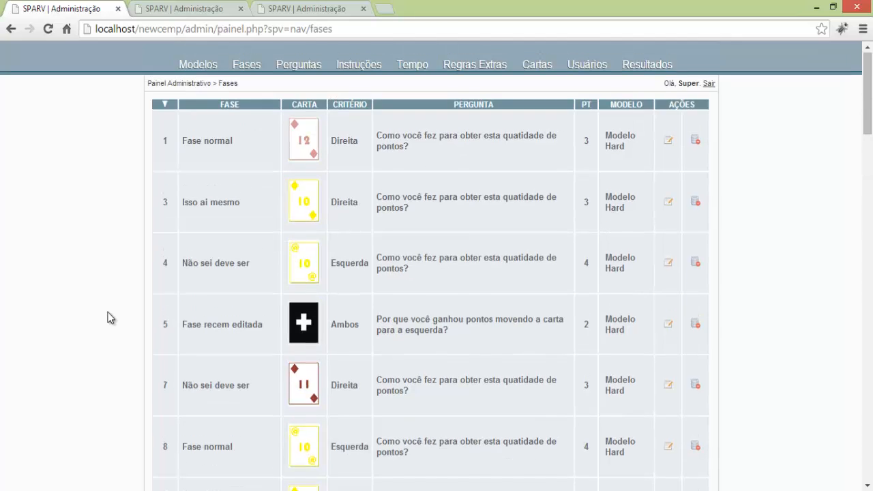
{"action": "left_click", "coordinate": [198, 64]}
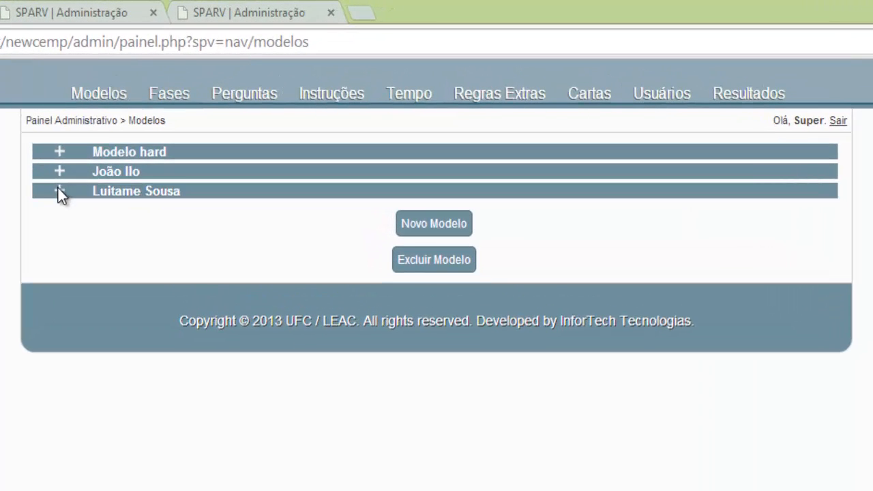
{"action": "left_click", "coordinate": [82, 179]}
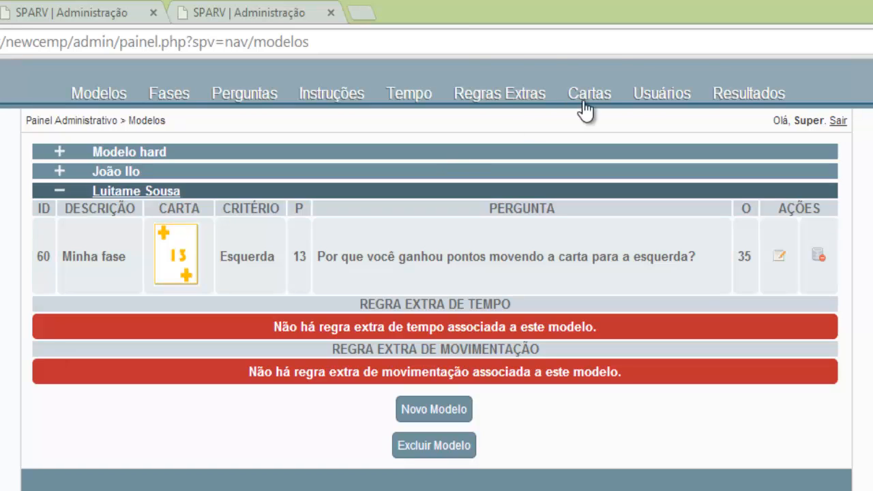
{"action": "left_click", "coordinate": [501, 100]}
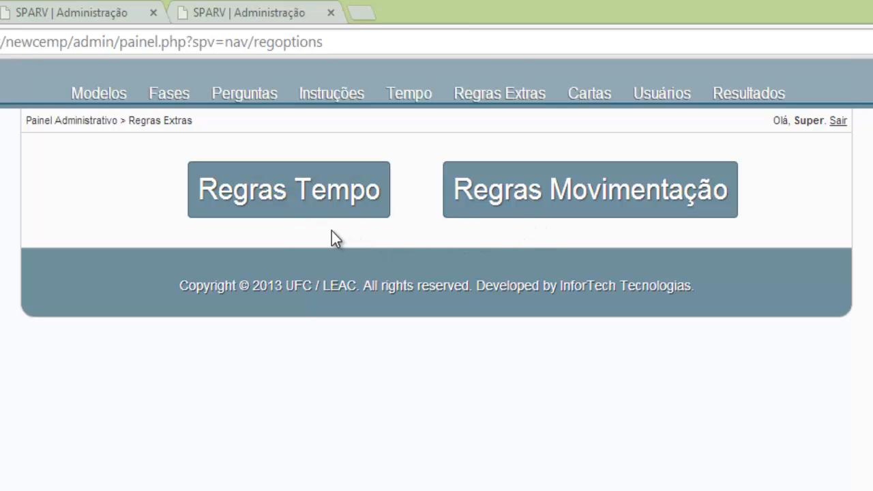
Open the Regras Tempo list and start creating a new time extra rule.
{"action": "left_click", "coordinate": [324, 210]}
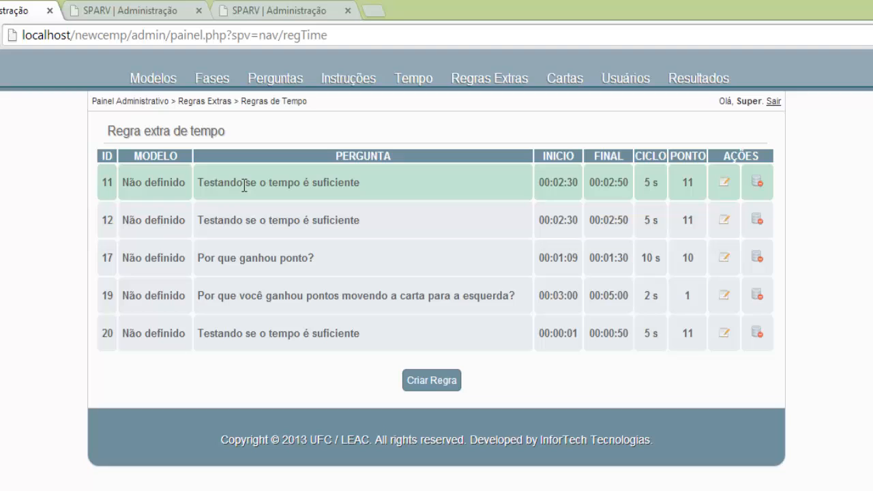
{"action": "left_click", "coordinate": [432, 380]}
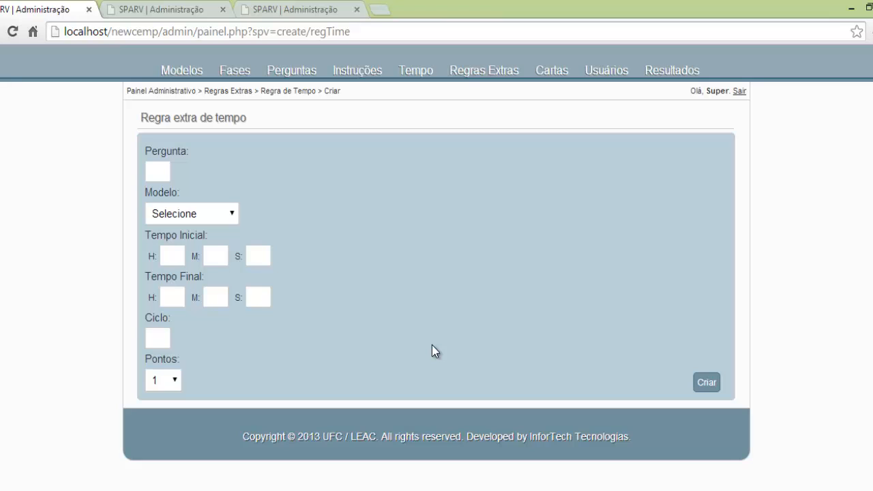
Check question numbers in a new Perguntas tab and enter question 4 in the rule.
{"action": "right_click", "coordinate": [299, 77]}
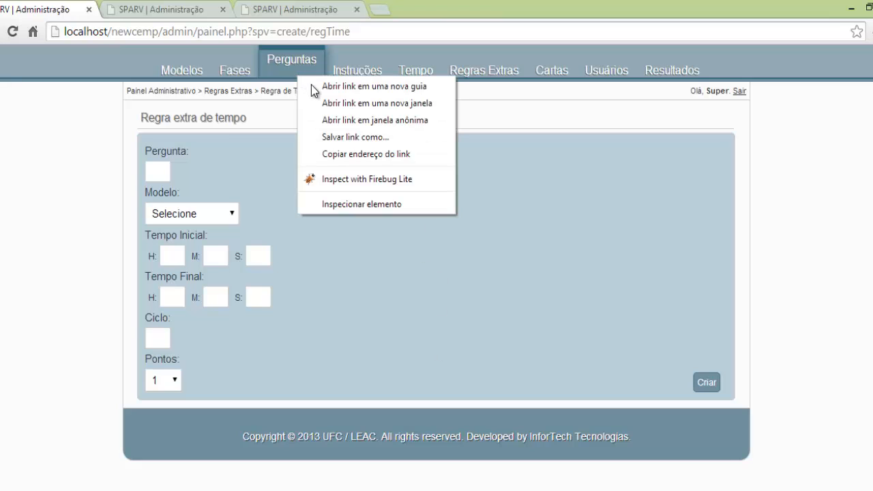
{"action": "left_click", "coordinate": [311, 85]}
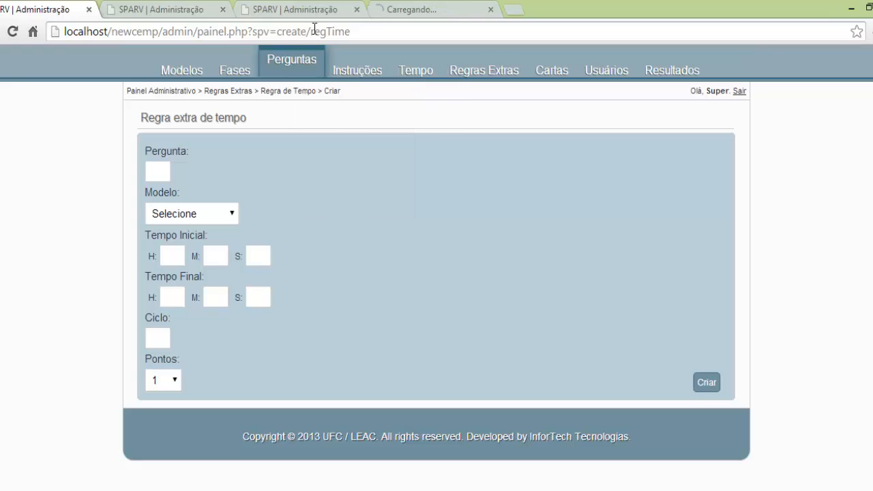
{"action": "left_click", "coordinate": [222, 10]}
{"action": "left_click", "coordinate": [223, 9]}
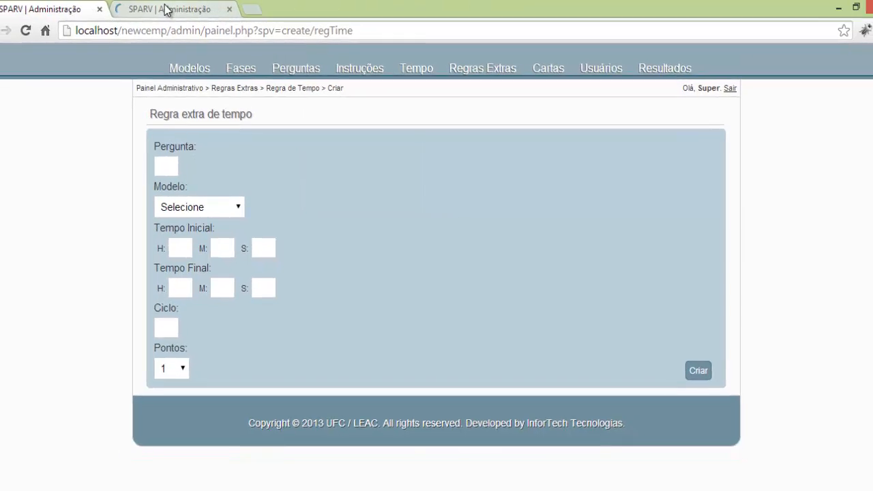
{"action": "left_click", "coordinate": [166, 10]}
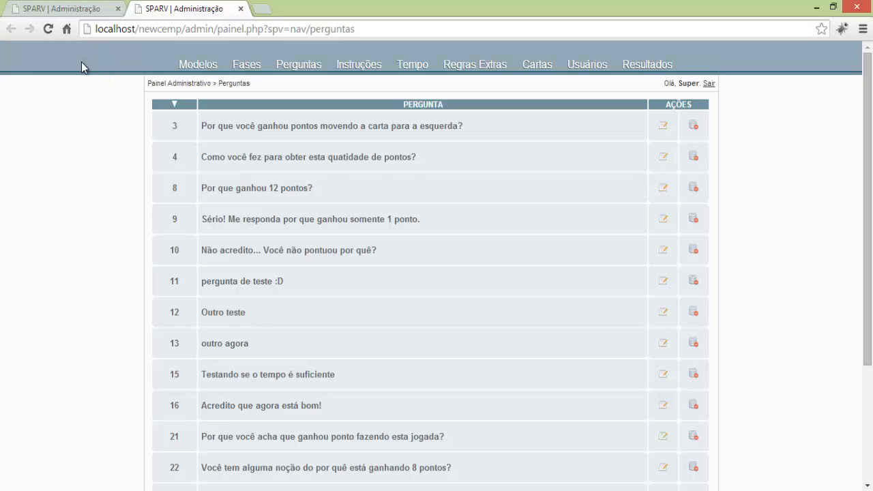
{"action": "left_click", "coordinate": [39, 5]}
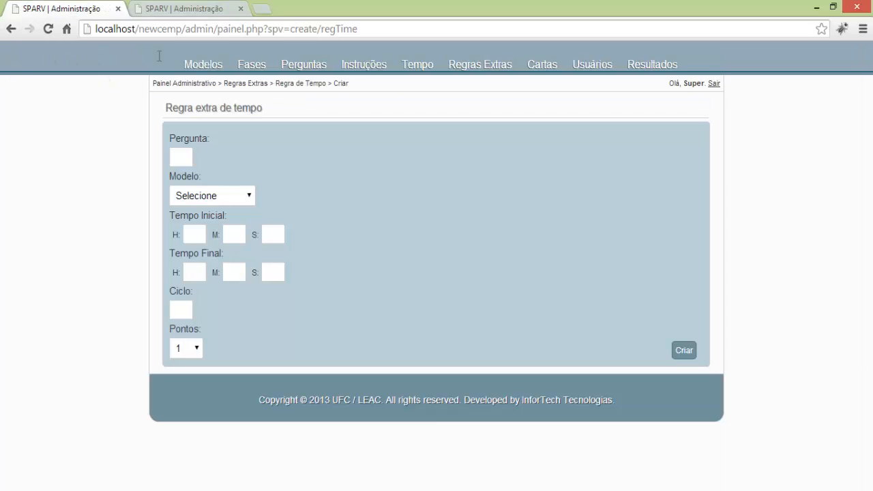
{"action": "left_click", "coordinate": [180, 157]}
{"action": "type", "text": "4"}
{"action": "left_click", "coordinate": [195, 195]}
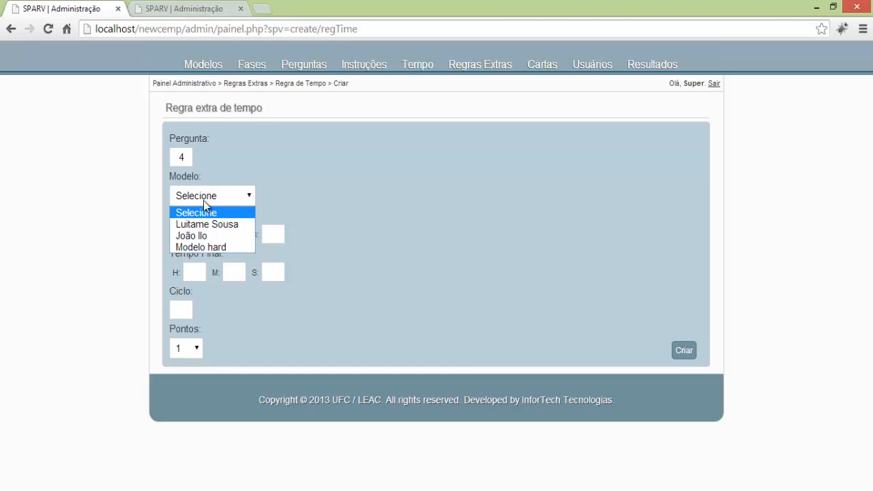
{"action": "left_click", "coordinate": [197, 224]}
{"action": "left_click", "coordinate": [194, 235]}
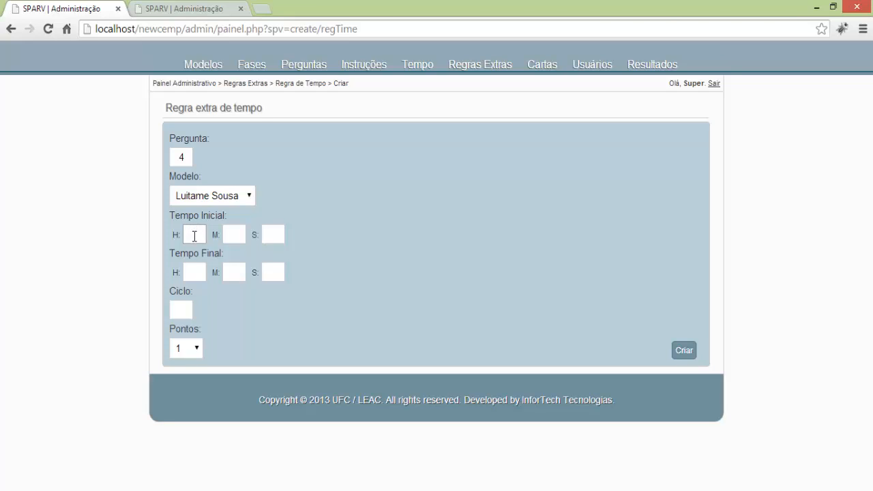
{"action": "type", "text": "0"}
{"action": "key", "text": "Tab"}
{"action": "key", "text": "Tab"}
{"action": "left_click", "coordinate": [235, 235]}
{"action": "type", "text": "10"}
{"action": "left_click", "coordinate": [196, 277]}
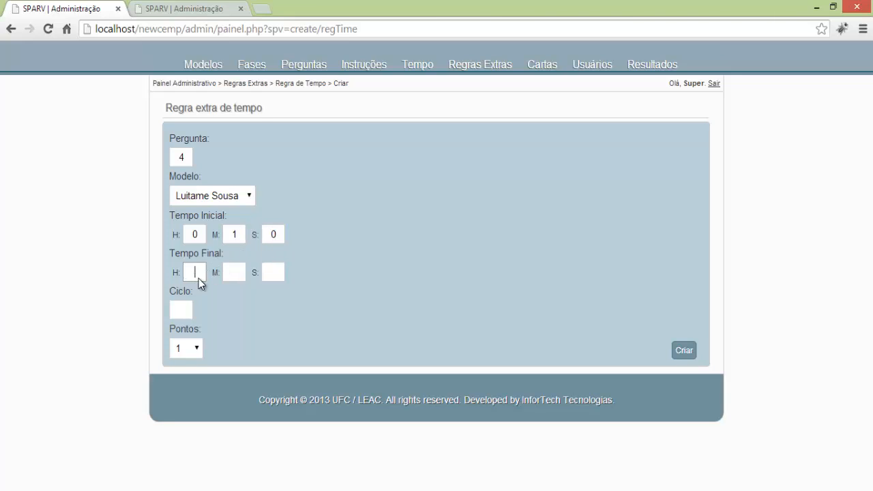
Set the rule's end time to 00:01:30.
{"action": "left_click", "coordinate": [234, 280]}
{"action": "type", "text": "0"}
{"action": "key", "text": "Tab"}
{"action": "type", "text": "1"}
{"action": "key", "text": "Tab"}
{"action": "type", "text": "30"}
Set the cycle to 10 and the points to 12.
{"action": "left_click", "coordinate": [181, 310]}
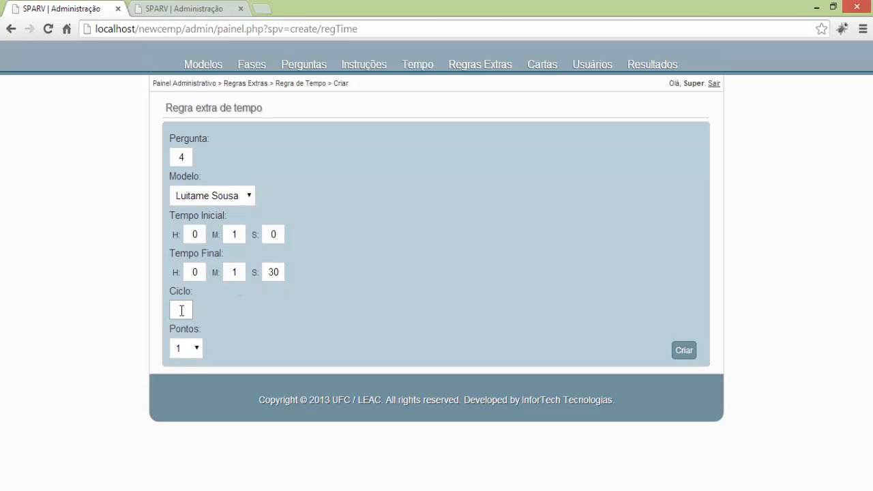
{"action": "type", "text": "5"}
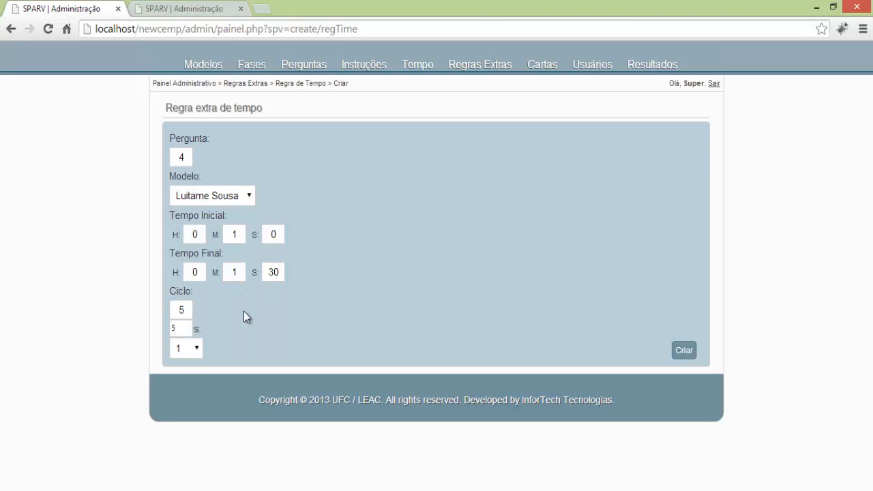
{"action": "double_click", "coordinate": [173, 314]}
{"action": "type", "text": "10"}
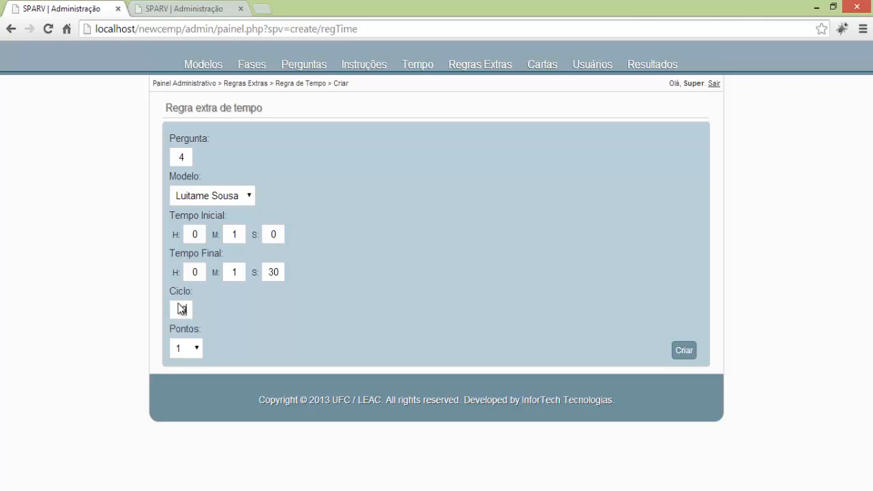
{"action": "left_click", "coordinate": [199, 351]}
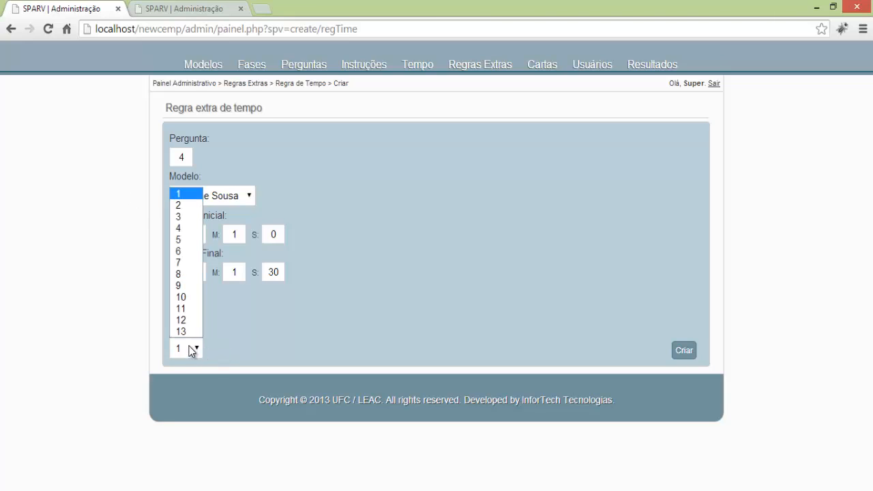
{"action": "left_click", "coordinate": [183, 325]}
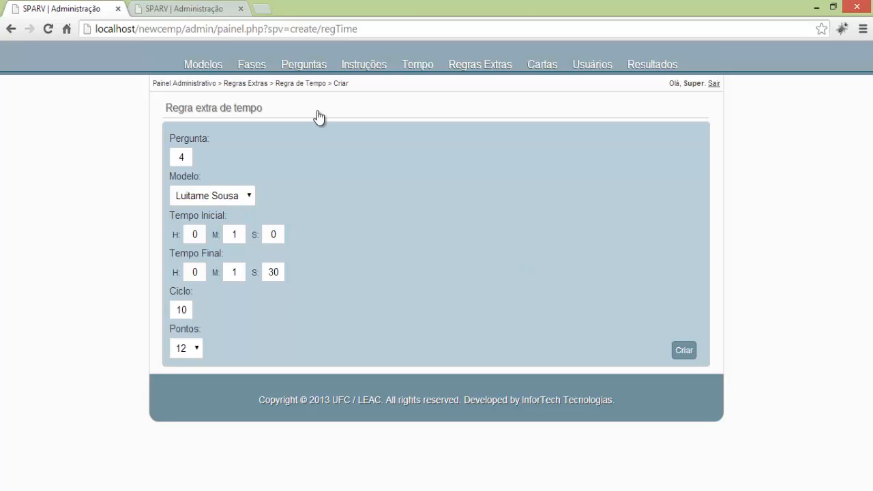
{"action": "left_click", "coordinate": [186, 8]}
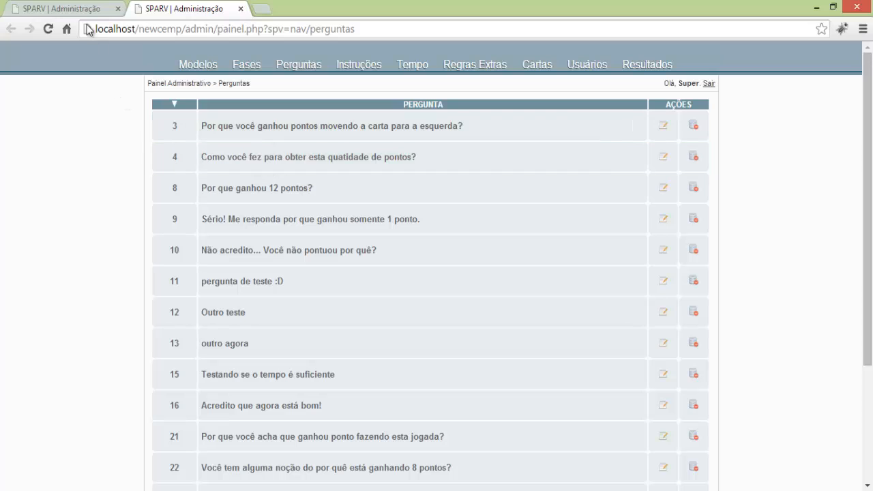
{"action": "left_click", "coordinate": [66, 9]}
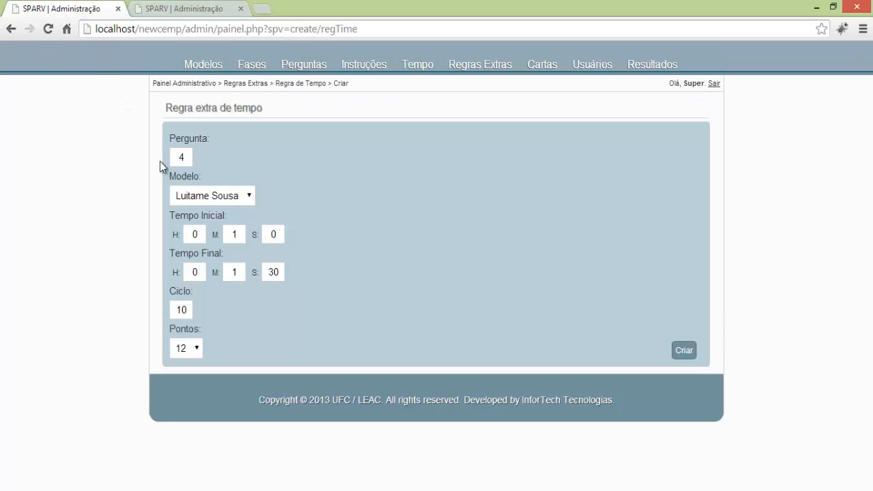
{"action": "left_click", "coordinate": [688, 354]}
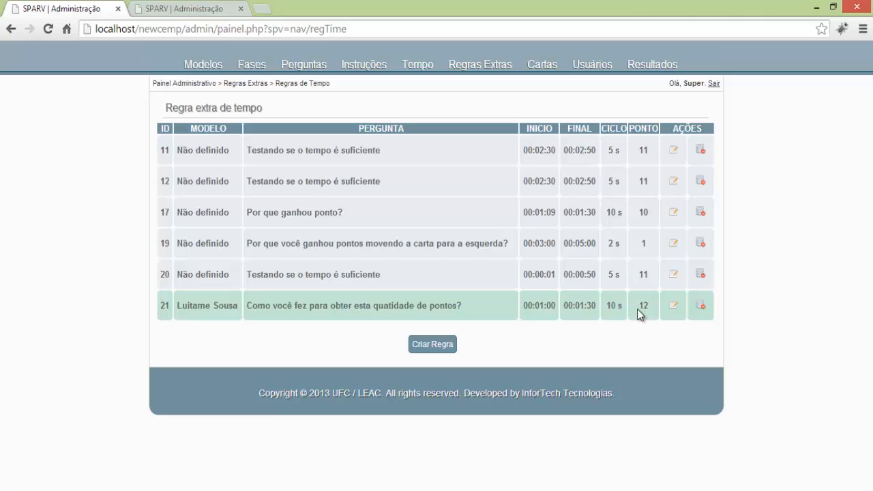
{"action": "left_click", "coordinate": [205, 68]}
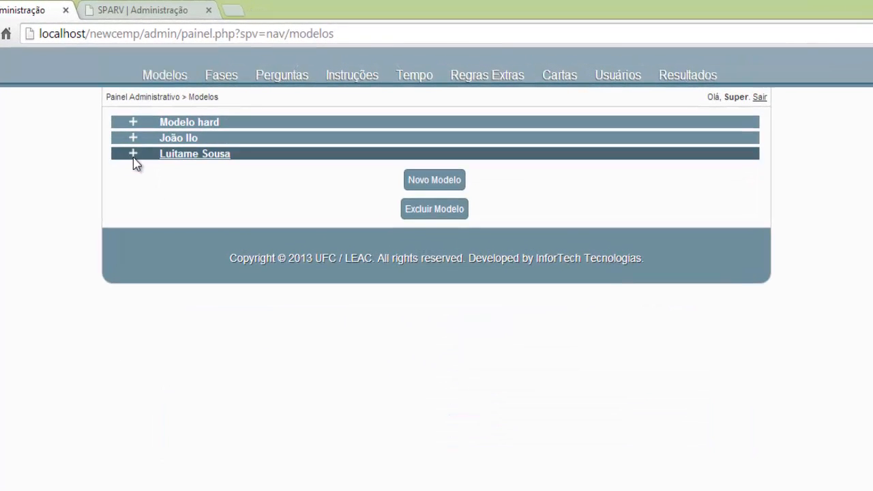
{"action": "left_click", "coordinate": [134, 155]}
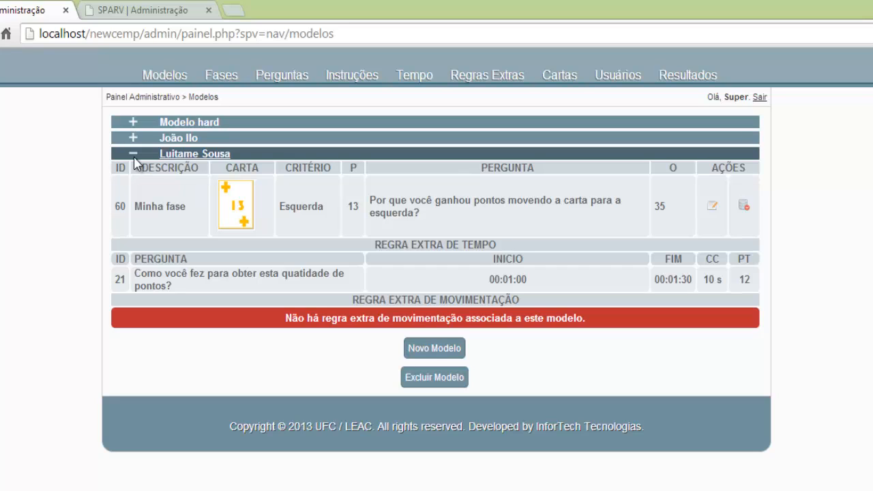
{"action": "left_click", "coordinate": [134, 158]}
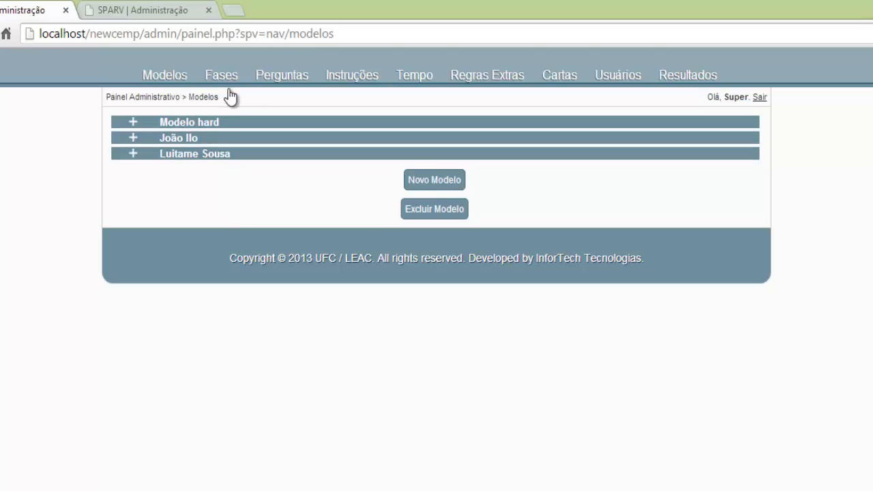
Edit time rule 21, set its model to Nenhum and save it.
{"action": "left_click", "coordinate": [511, 79]}
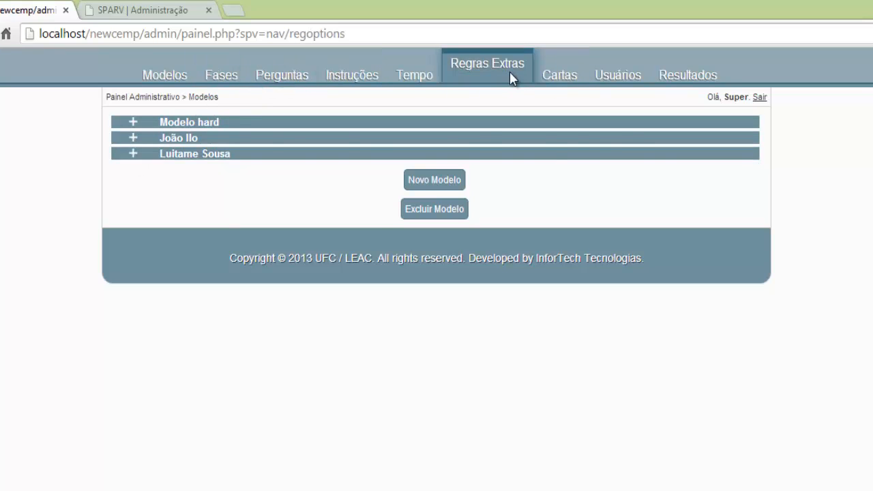
{"action": "left_click", "coordinate": [353, 169]}
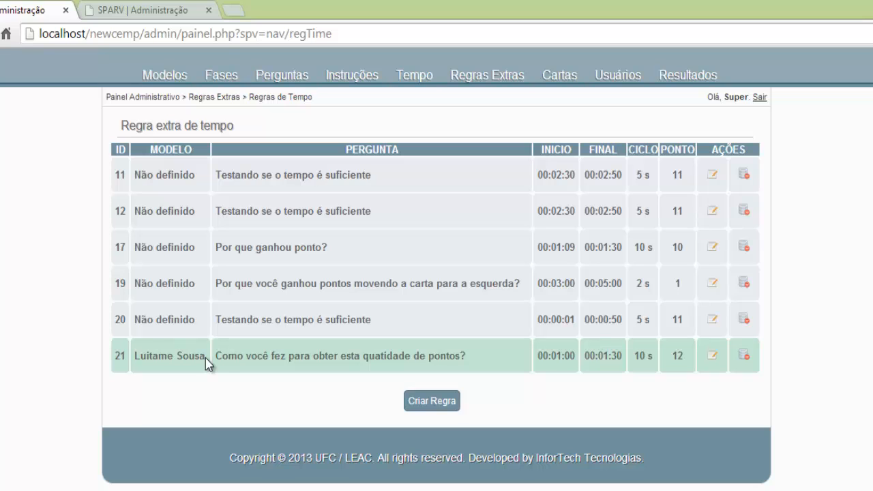
{"action": "left_click", "coordinate": [712, 356]}
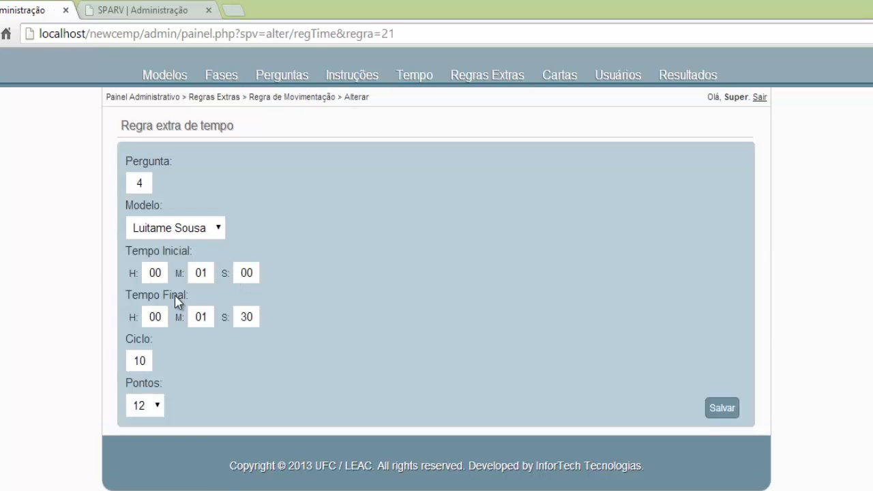
{"action": "left_click", "coordinate": [192, 232]}
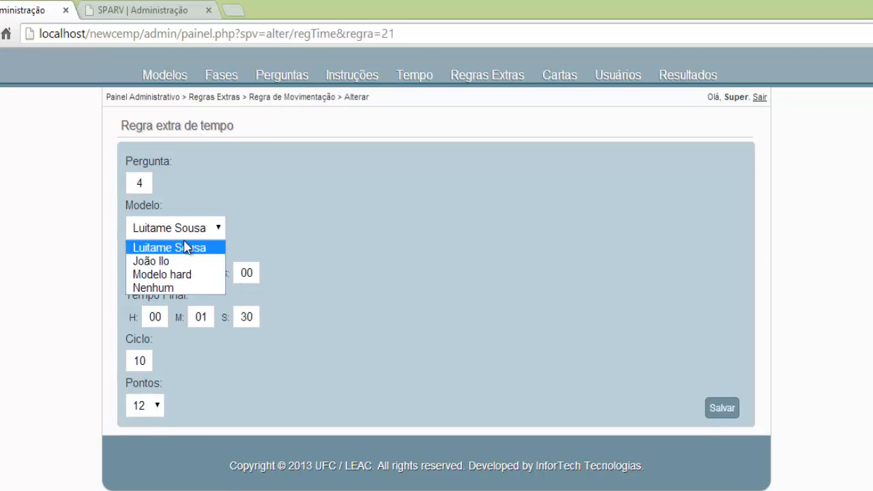
{"action": "left_click", "coordinate": [167, 288]}
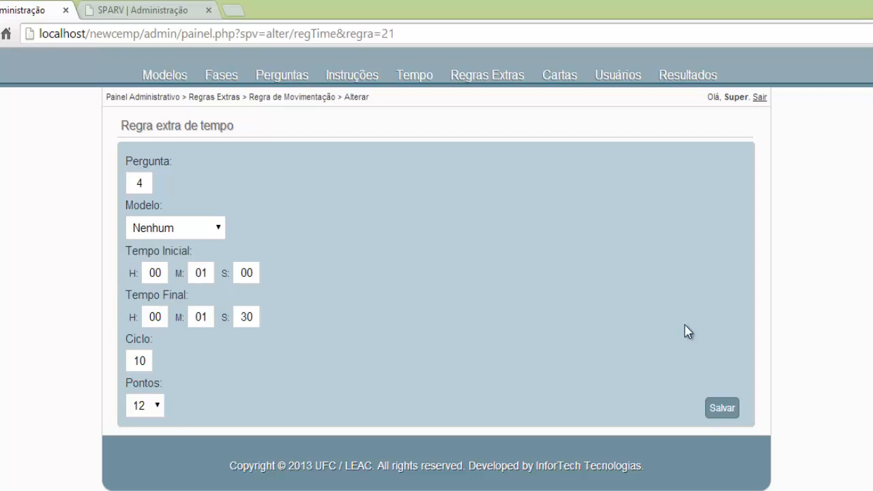
{"action": "left_click", "coordinate": [722, 409]}
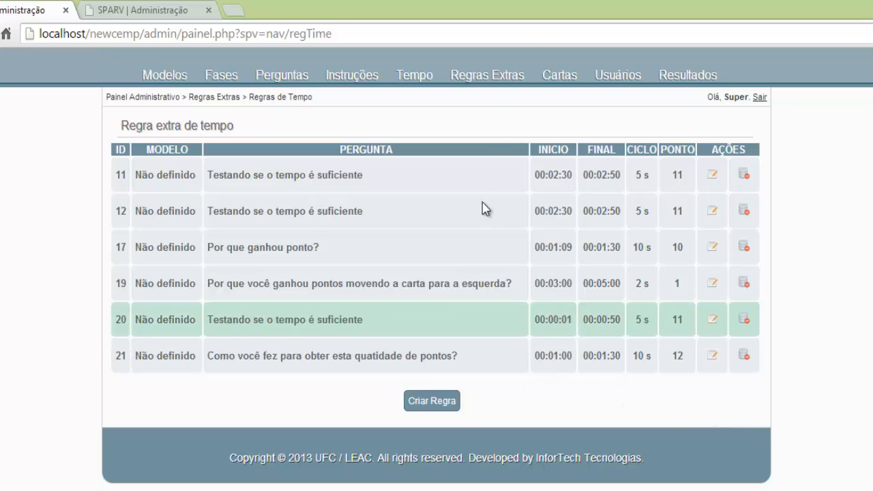
{"action": "left_click", "coordinate": [483, 89]}
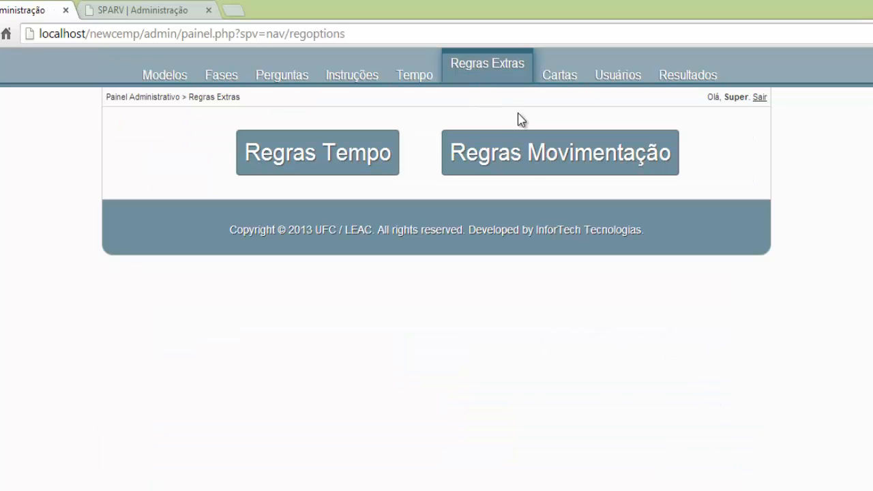
Open movement extra rule 1 (question 9, Direita, 13 points) from the Regras Movimentação list for editing.
{"action": "left_click", "coordinate": [522, 158]}
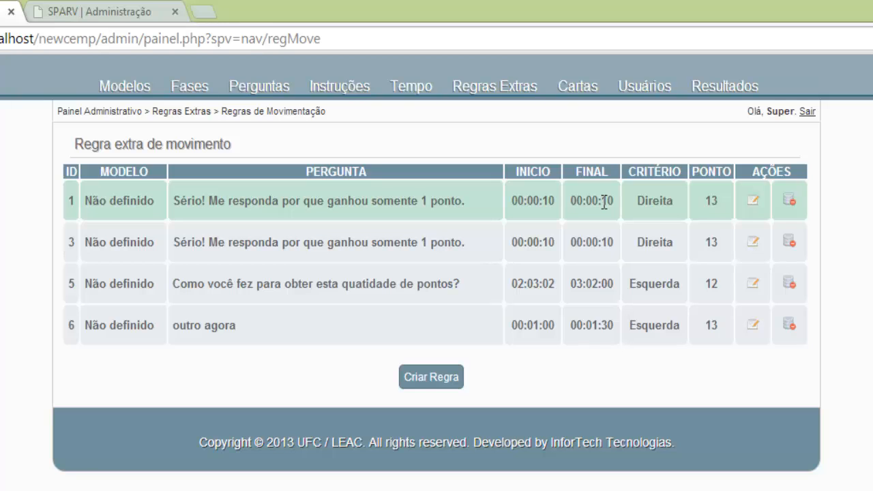
{"action": "left_click", "coordinate": [754, 201]}
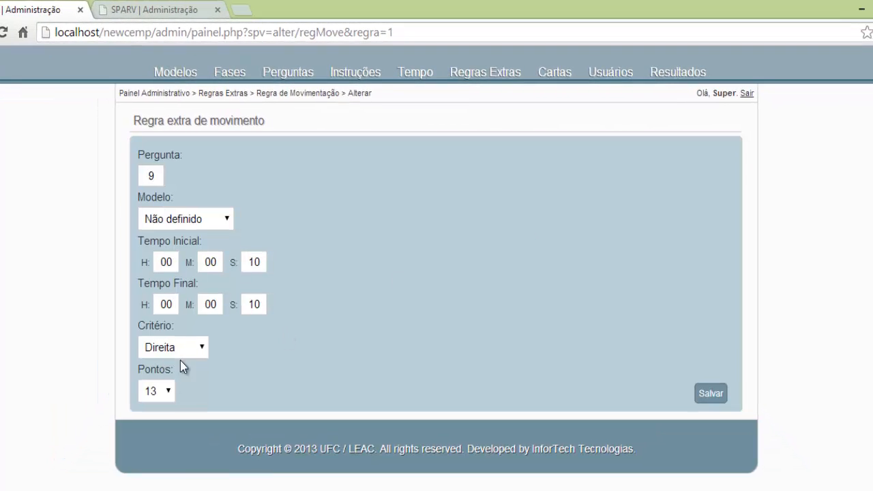
Give movement rule 1 the new model, 1 point and a final time of 00:00:50, then save.
{"action": "left_click", "coordinate": [168, 392]}
{"action": "left_click", "coordinate": [170, 218]}
{"action": "left_click", "coordinate": [191, 221]}
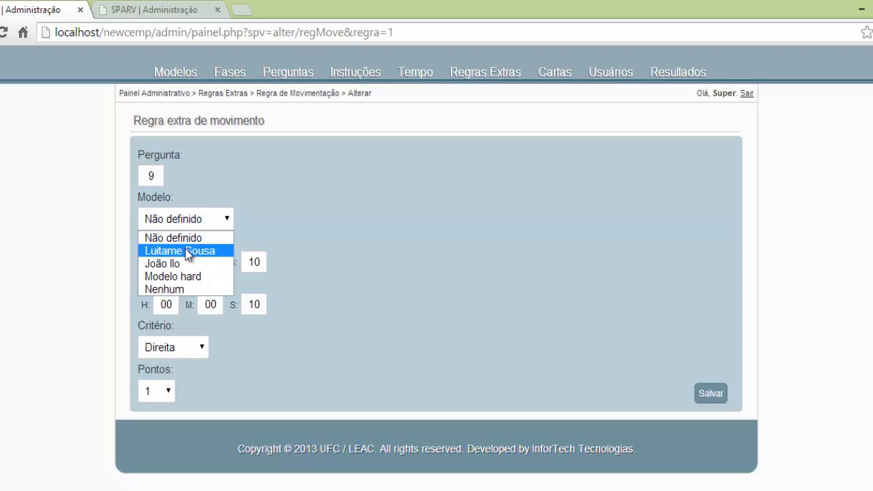
{"action": "left_click", "coordinate": [189, 252]}
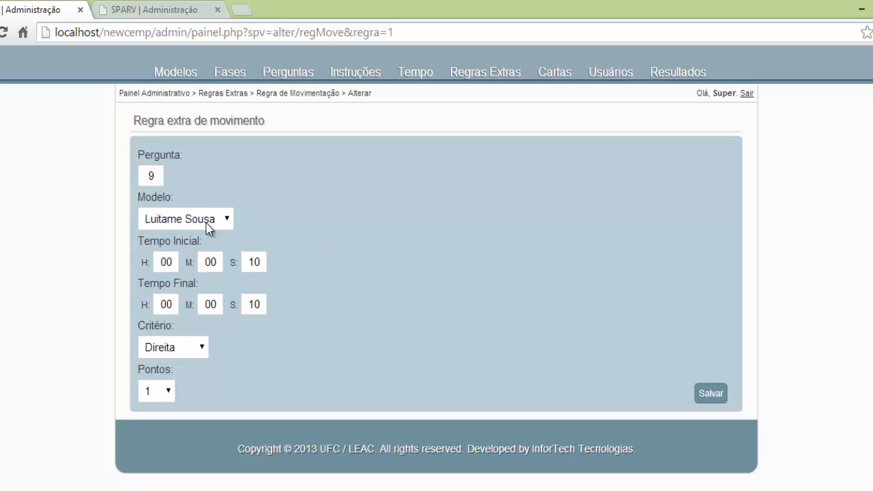
{"action": "double_click", "coordinate": [264, 304]}
{"action": "type", "text": "50"}
{"action": "left_click", "coordinate": [344, 316]}
{"action": "left_click", "coordinate": [710, 397]}
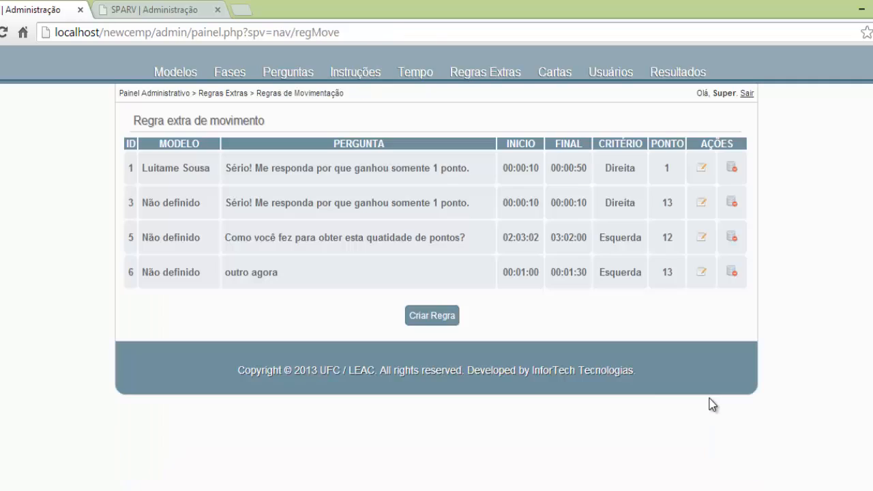
On the Modelos page, expand the new model to confirm Minha fase, no time rule, and movement rule 1.
{"action": "left_click", "coordinate": [181, 73]}
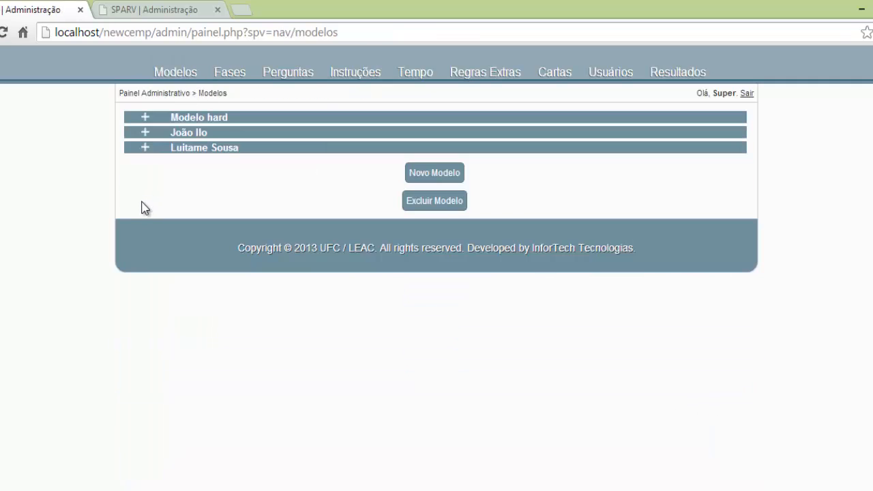
{"action": "left_click", "coordinate": [148, 151]}
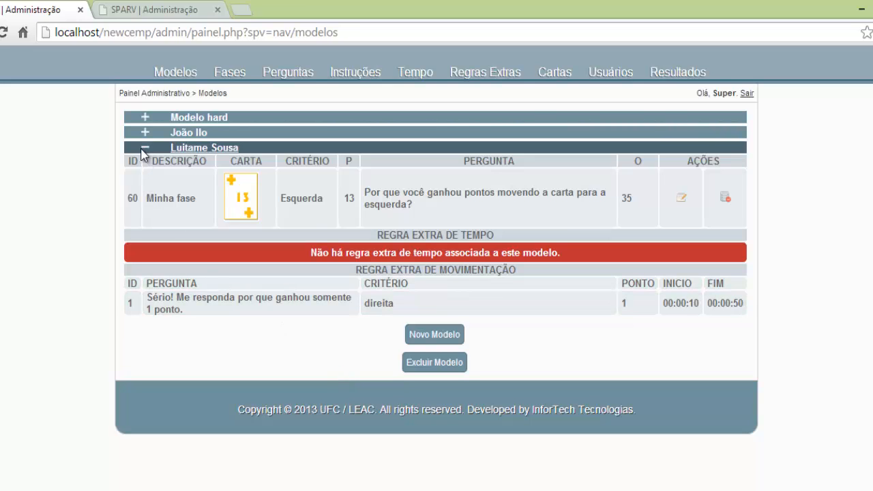
{"action": "left_click", "coordinate": [143, 150]}
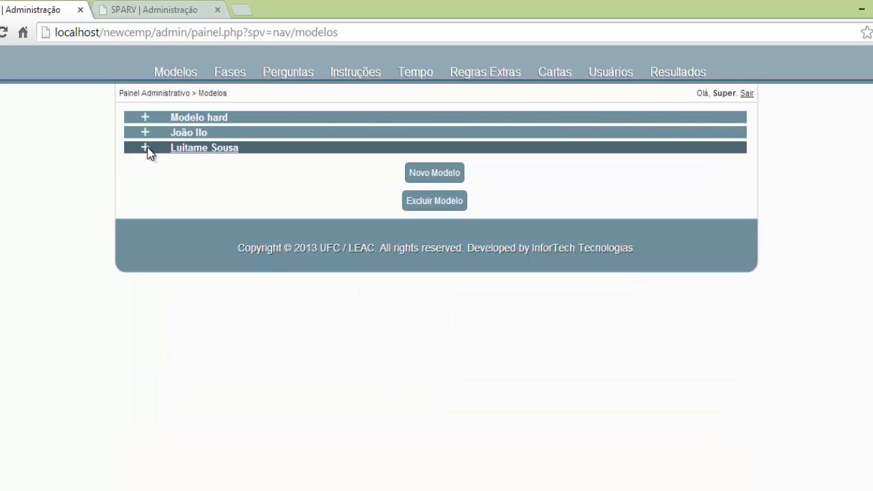
{"action": "left_click", "coordinate": [223, 149]}
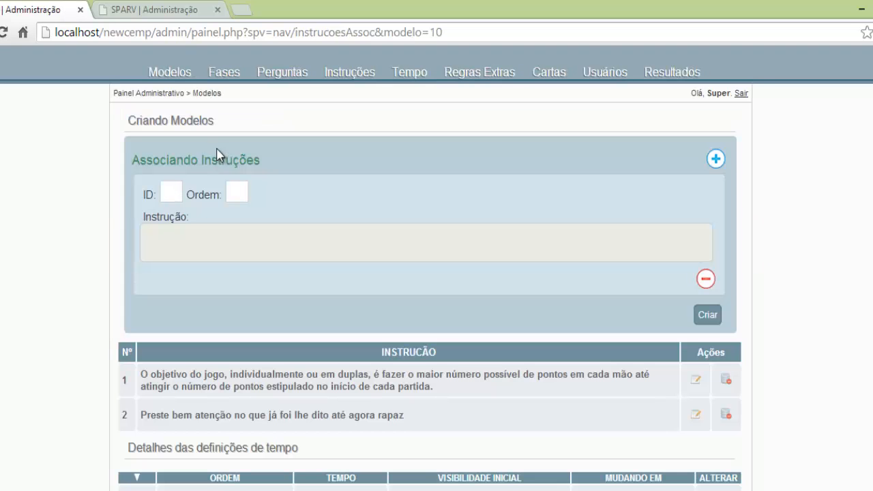
{"action": "left_click", "coordinate": [169, 72]}
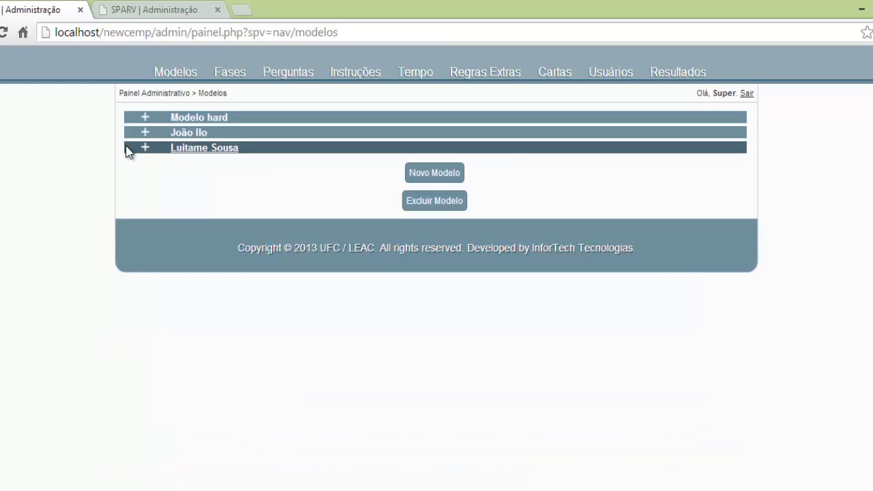
{"action": "left_click", "coordinate": [148, 150]}
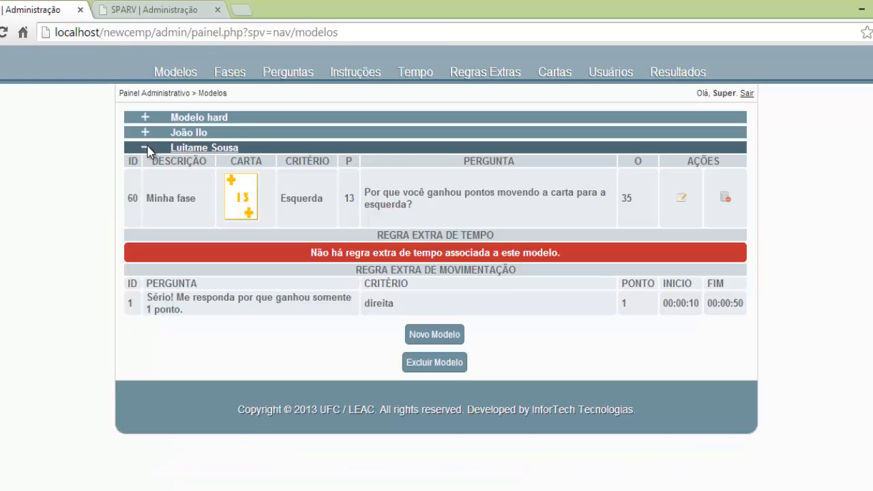